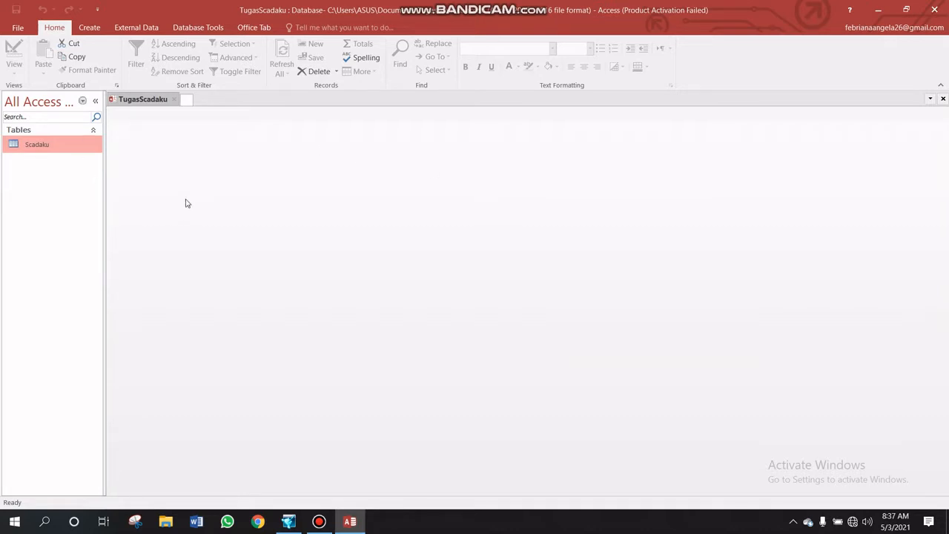
Open the Scadaku table and review its nomor001, waktu and suhu columns
double_click(75, 141)
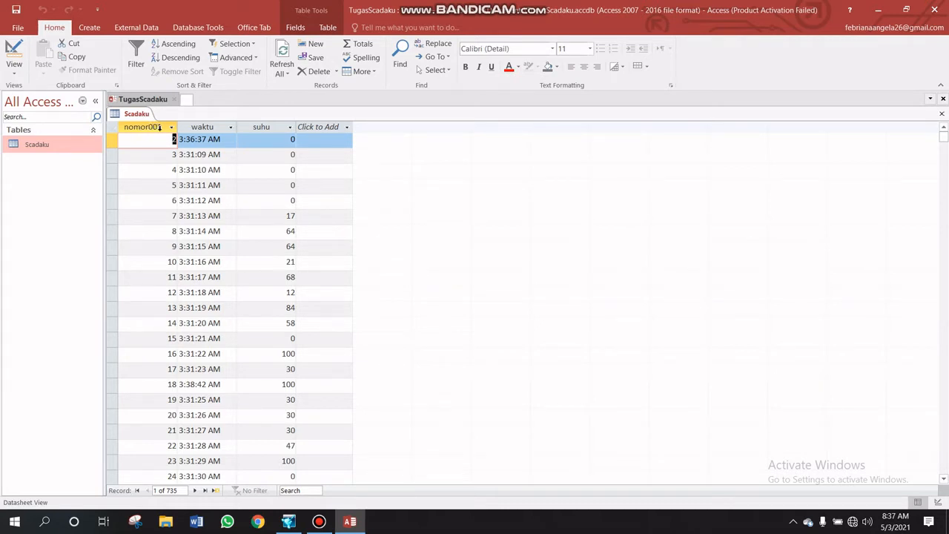
click(212, 129)
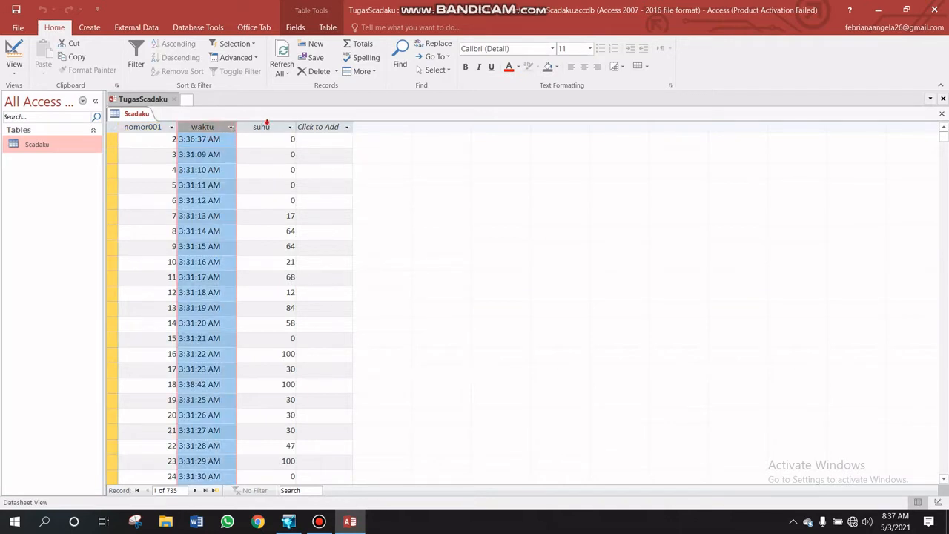
click(266, 125)
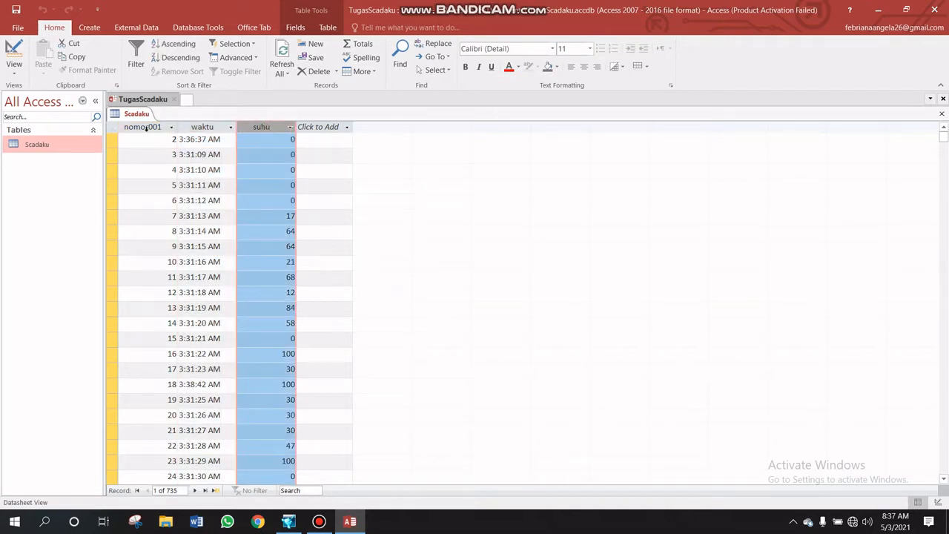
click(146, 128)
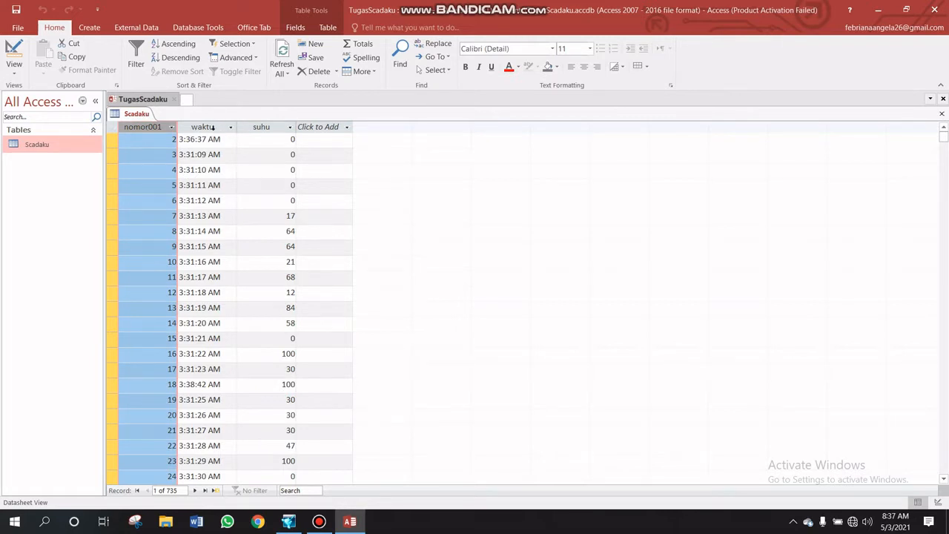
click(212, 128)
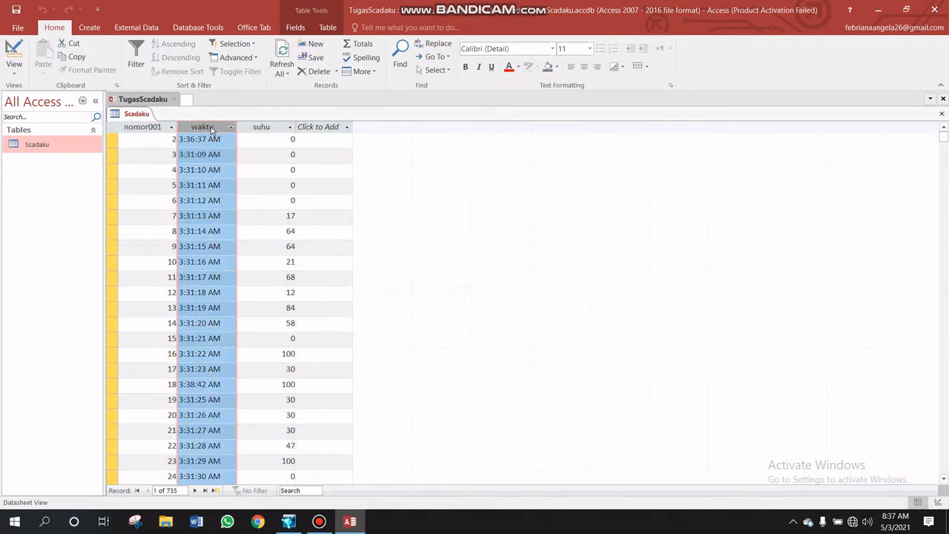
click(270, 128)
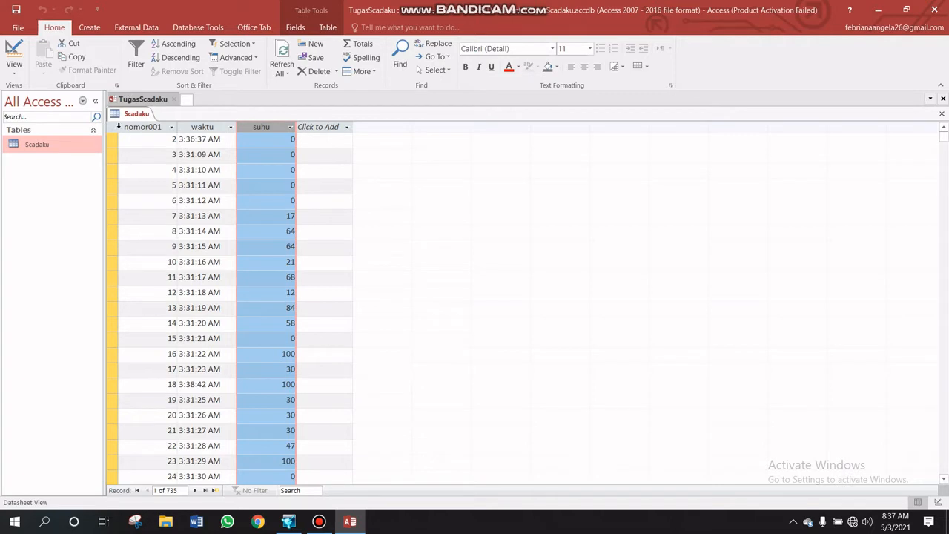
click(123, 126)
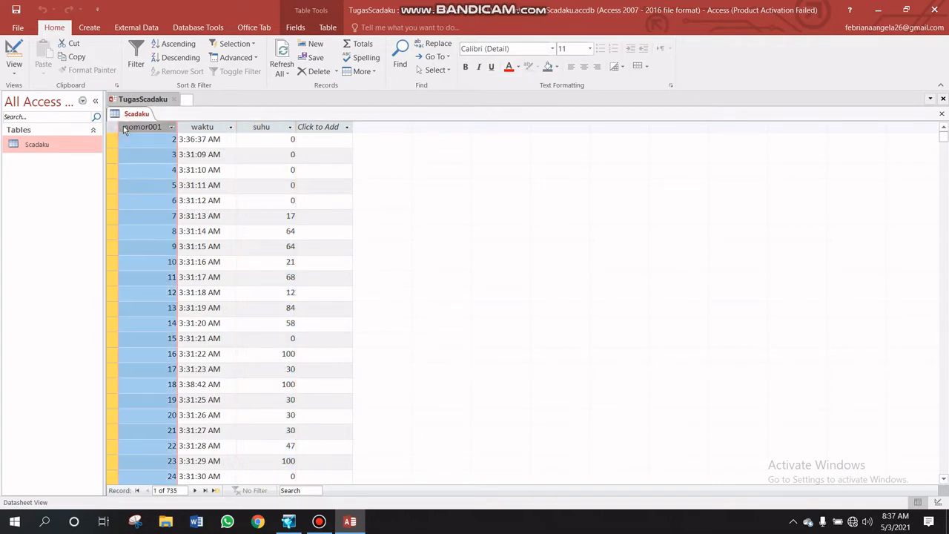
click(92, 26)
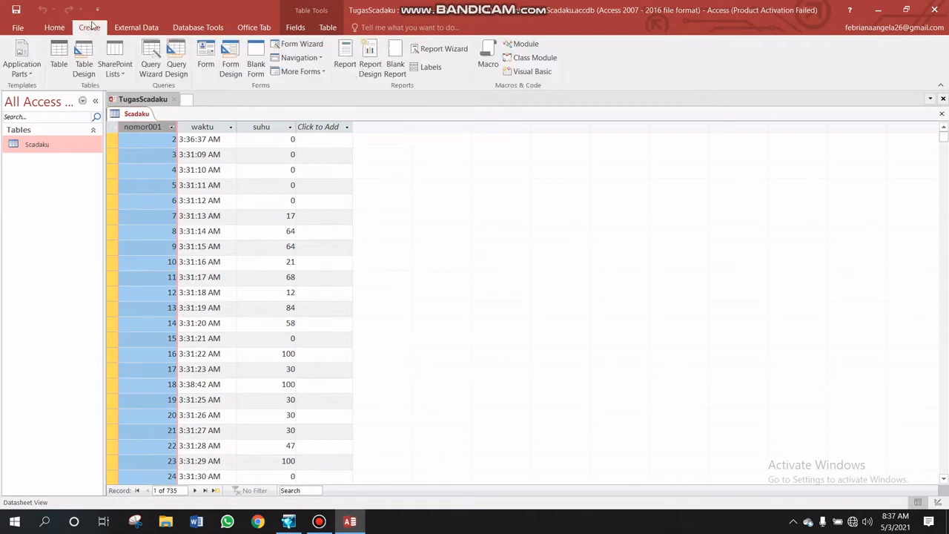
click(54, 28)
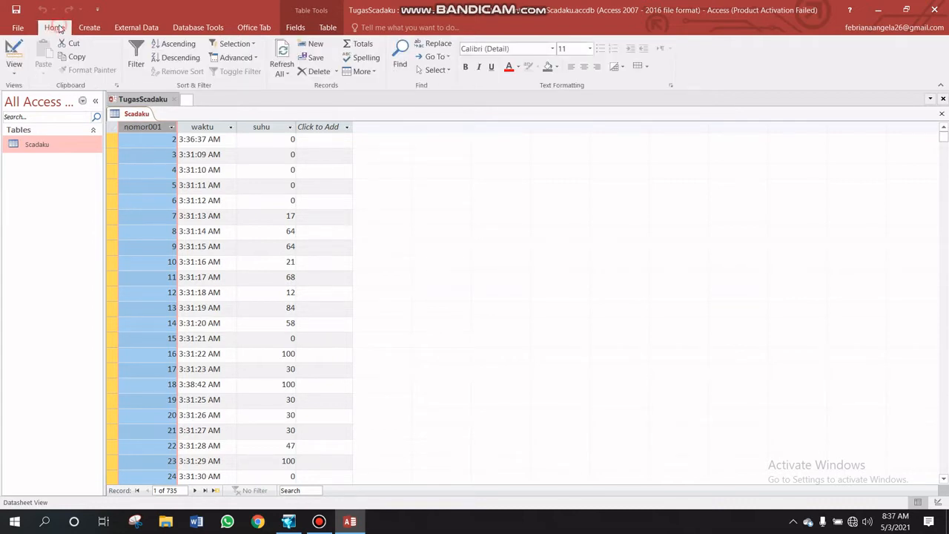
click(115, 127)
right_click(115, 128)
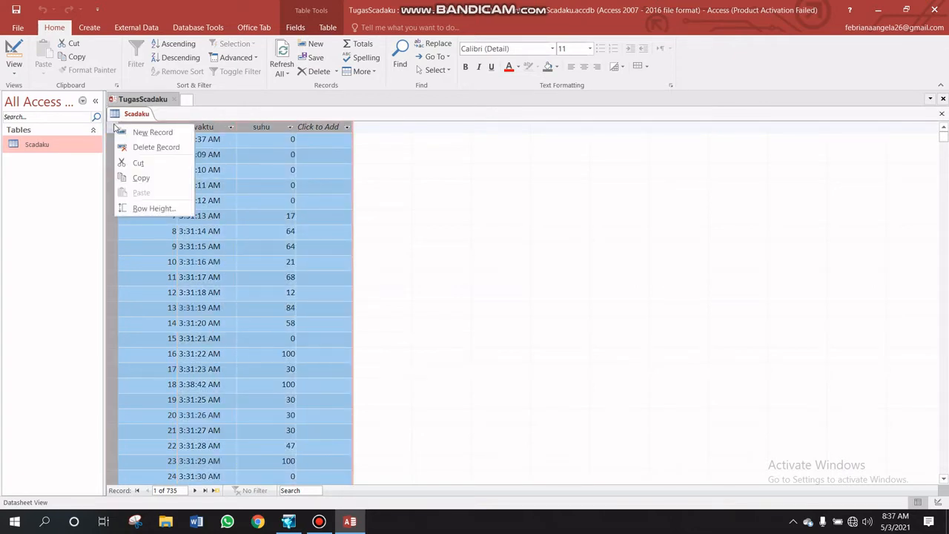
click(168, 246)
click(167, 246)
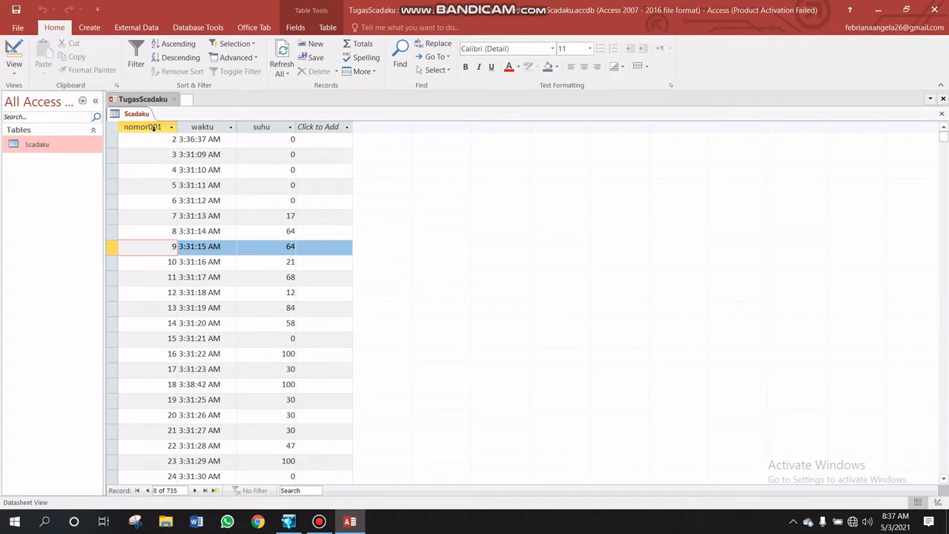
right_click(143, 117)
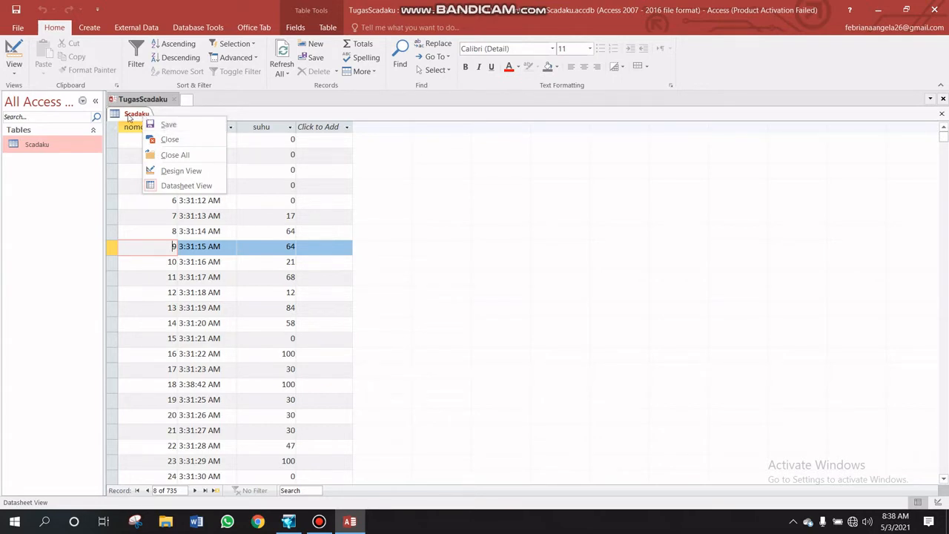
click(129, 117)
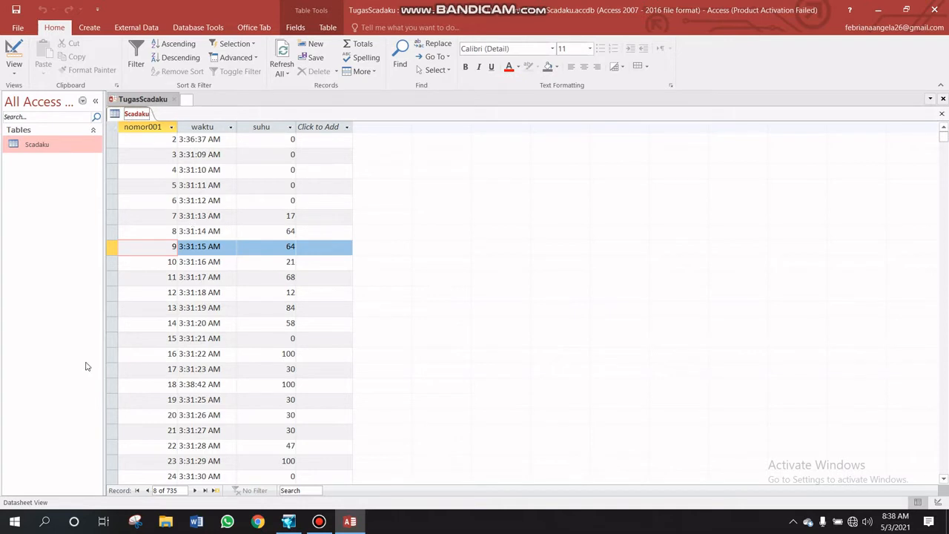
click(44, 523)
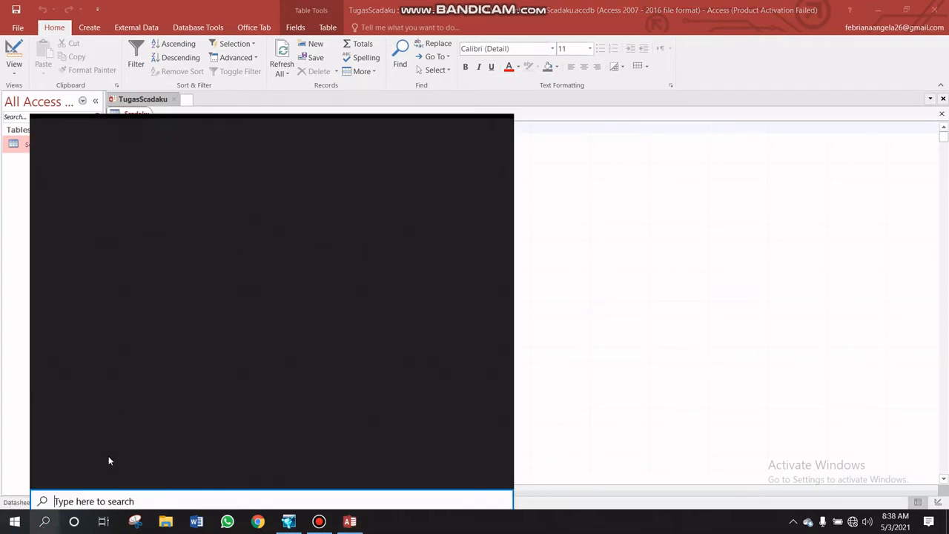
text(no)
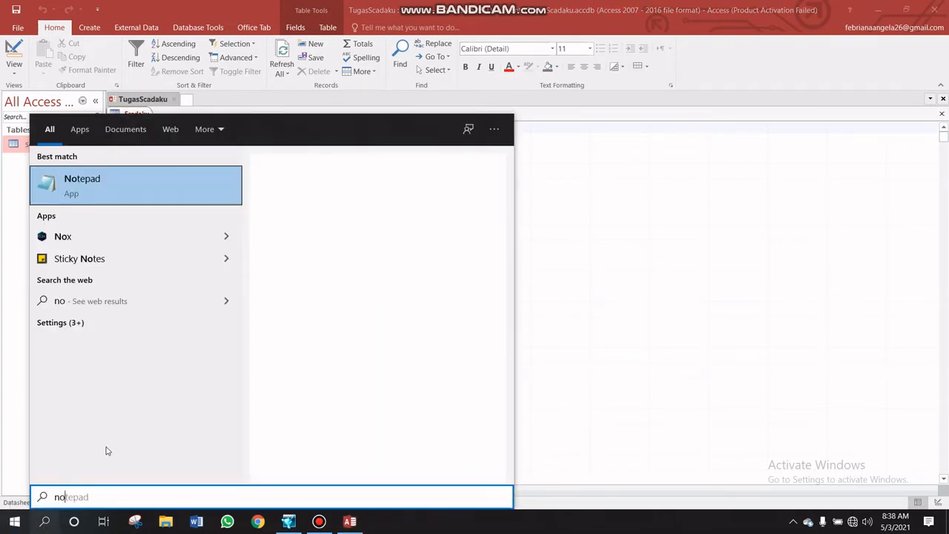
click(178, 184)
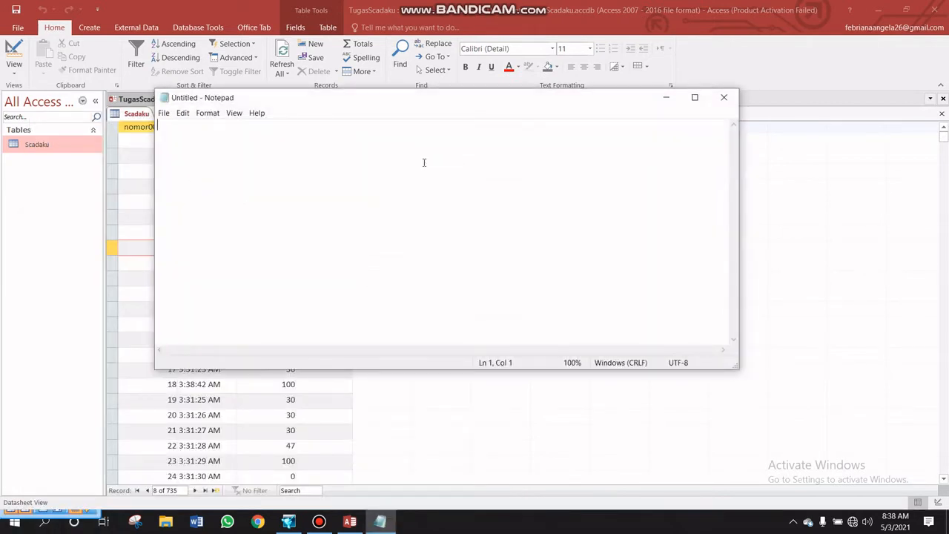
click(723, 97)
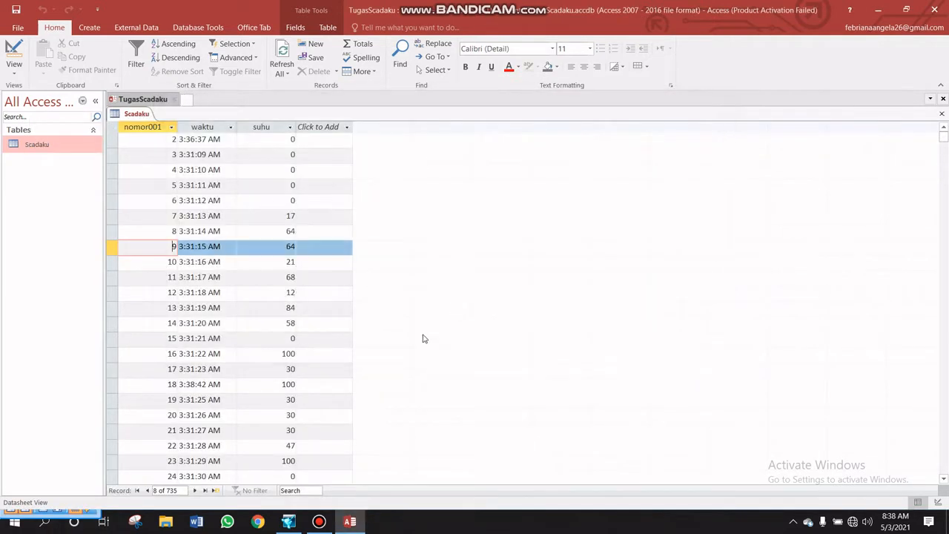
Open the scadatugas text file from the Semester 6 folder and review the notes on Scadaku's DSN, connection ID and bind list
click(43, 524)
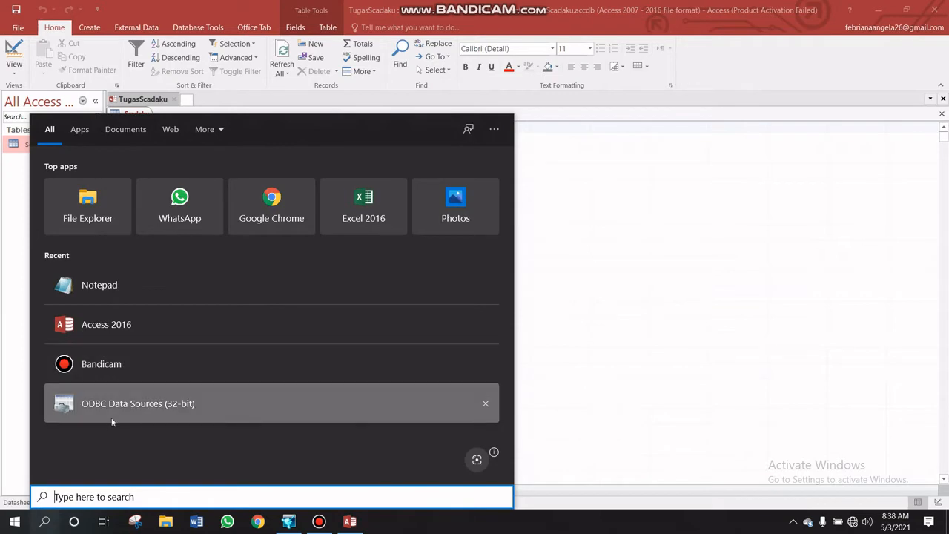
click(101, 213)
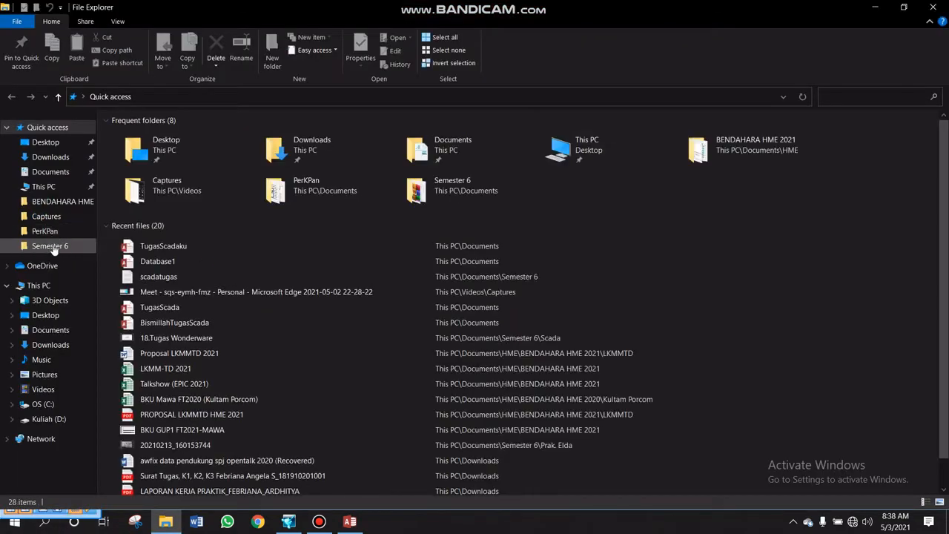
click(58, 246)
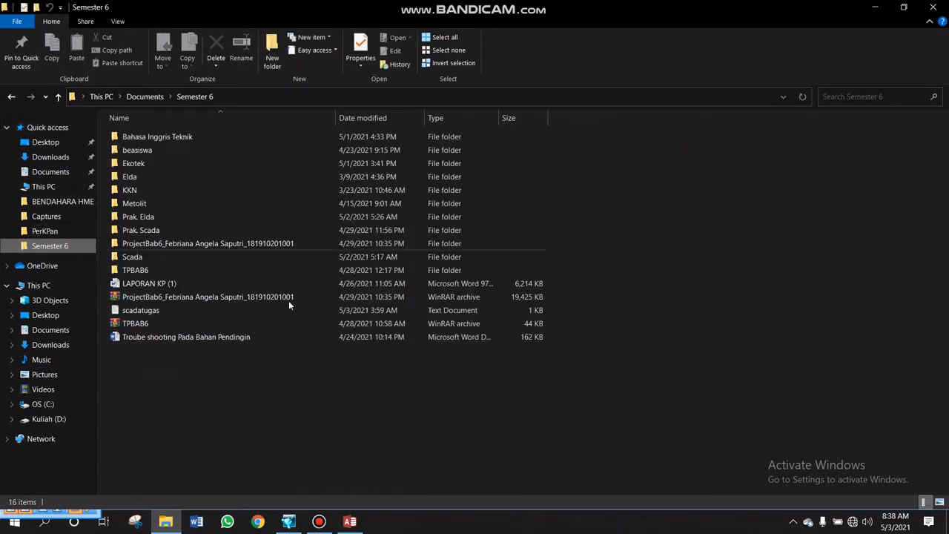
click(248, 307)
double_click(248, 310)
scroll(334, 302, down, 5)
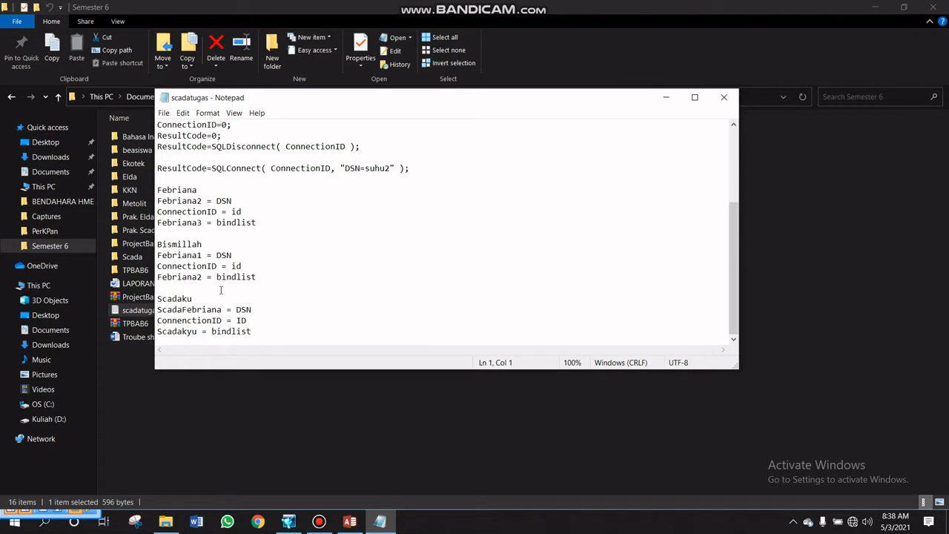
drag(194, 299, 151, 299)
click(330, 310)
Switch to Access, view the Save As options for the TugasScadaku database, and return to the Scadaku table
click(359, 521)
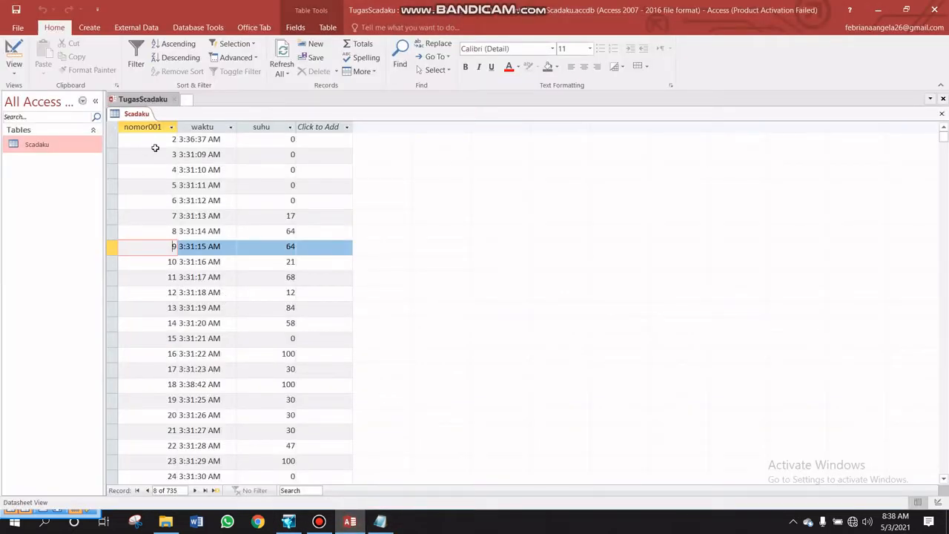
click(137, 114)
click(19, 27)
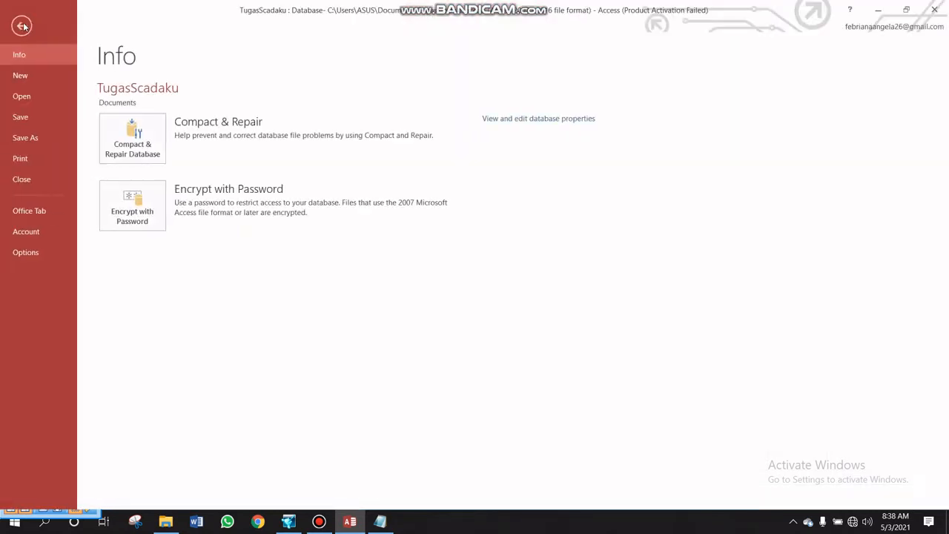
click(54, 143)
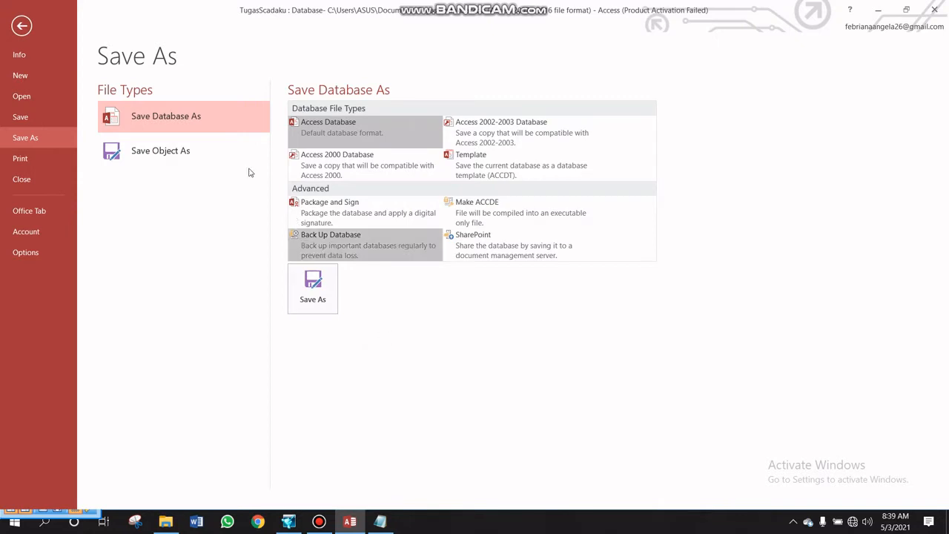
click(23, 29)
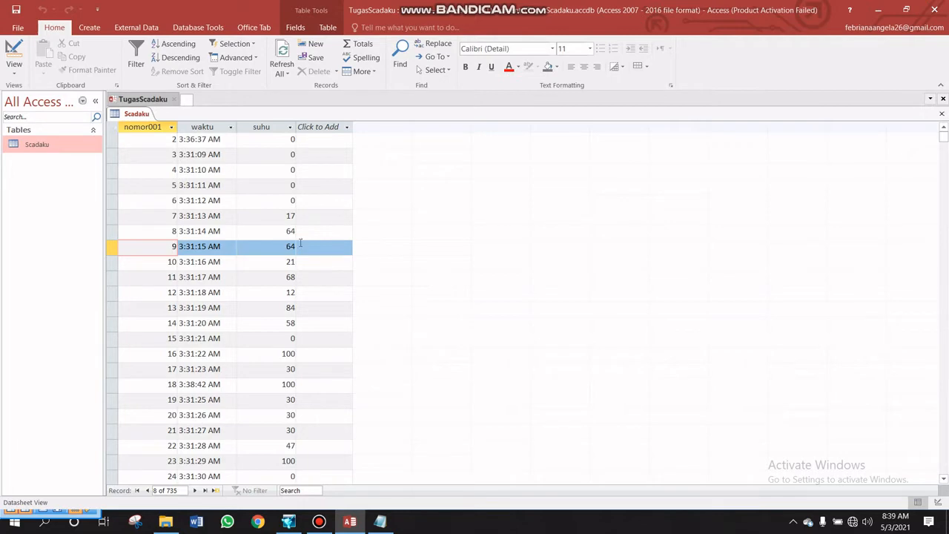
Switch to InTouch WindowMaker and open ODBC Data Sources (32-bit)
click(288, 523)
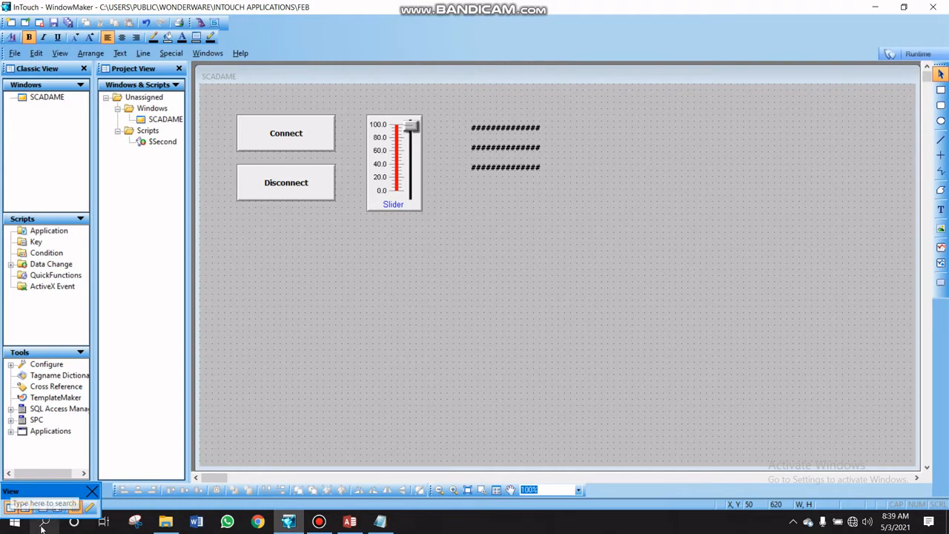
click(43, 524)
text(o)
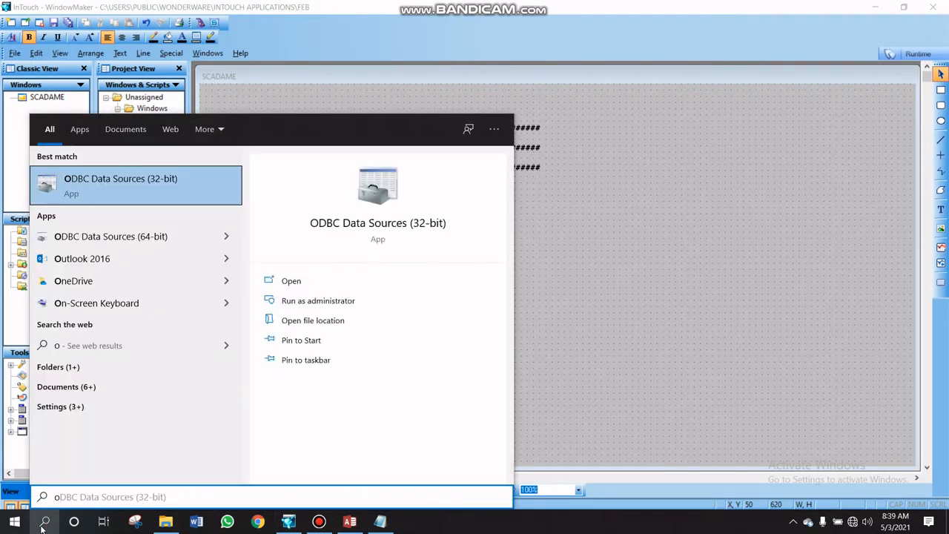
click(149, 202)
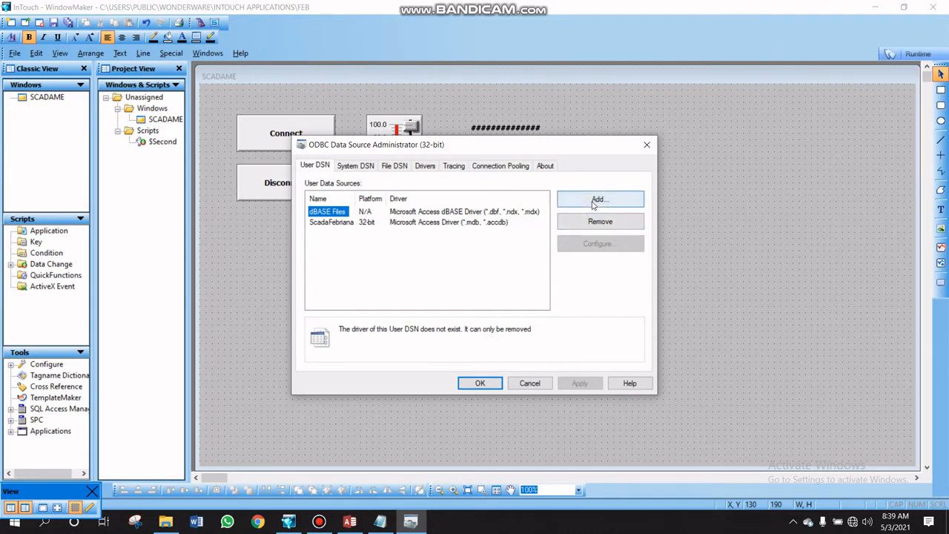
click(596, 200)
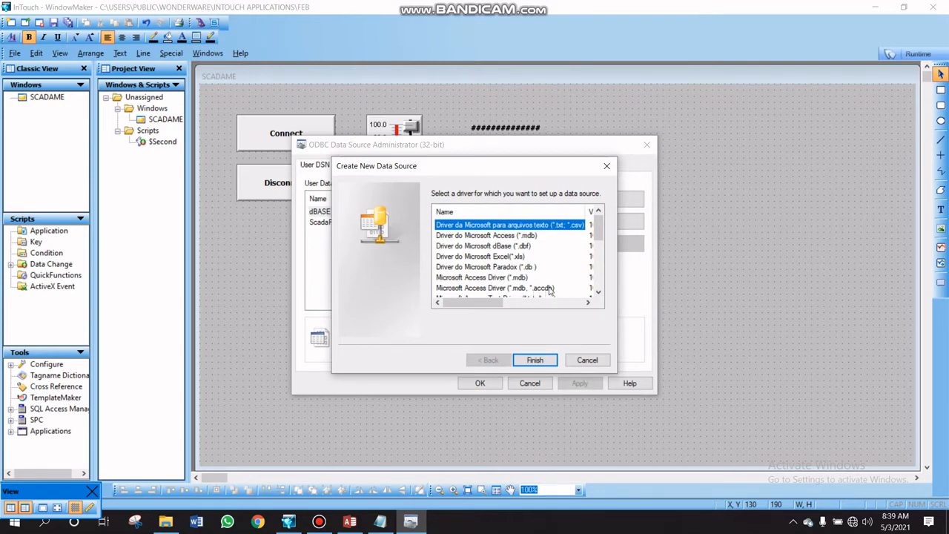
drag(601, 237, 603, 247)
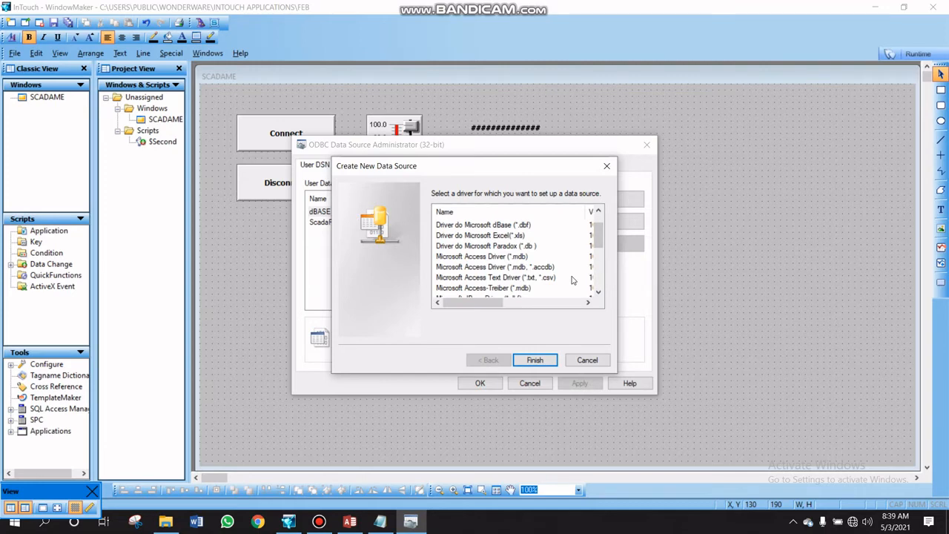
click(535, 360)
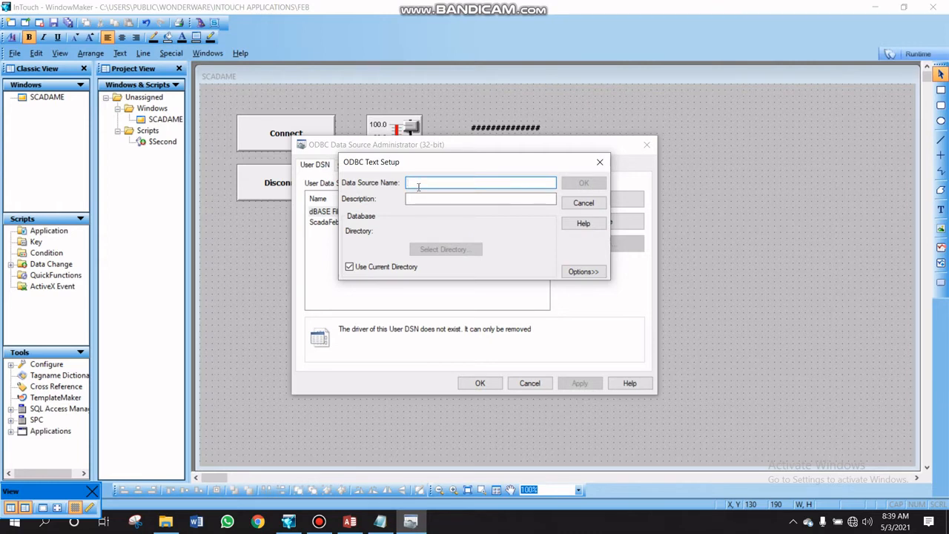
click(380, 521)
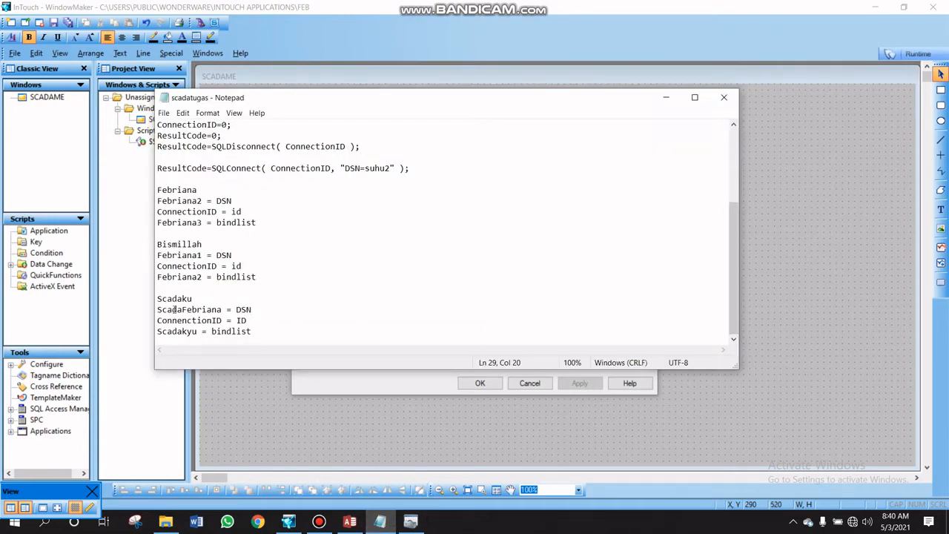
click(489, 475)
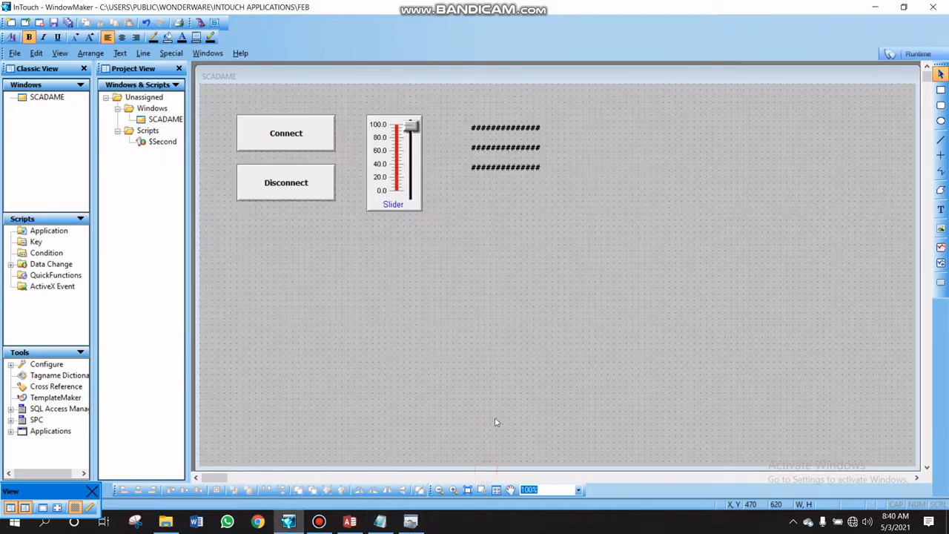
click(410, 522)
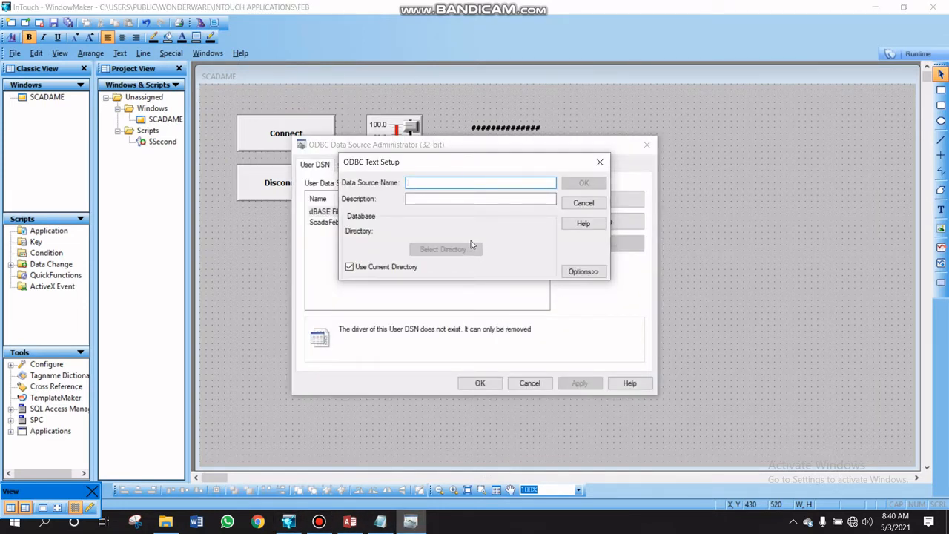
click(583, 203)
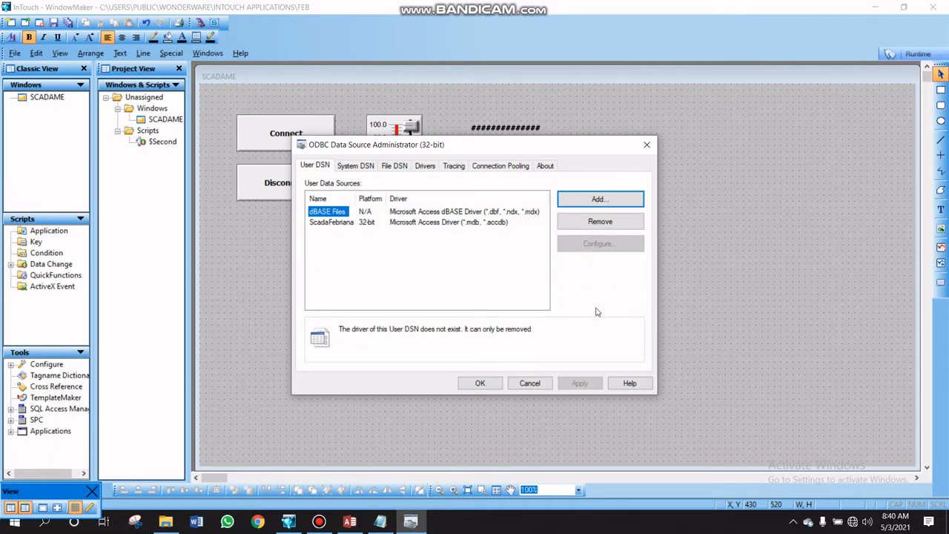
Close the ODBC Data Source Administrator and view the Window Properties settings for a new WindowMaker window without creating one
click(651, 145)
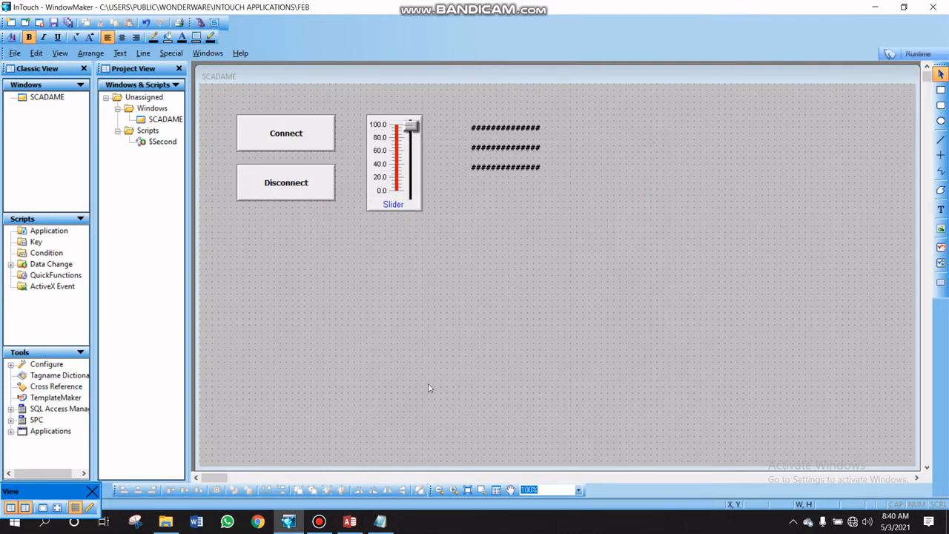
click(289, 525)
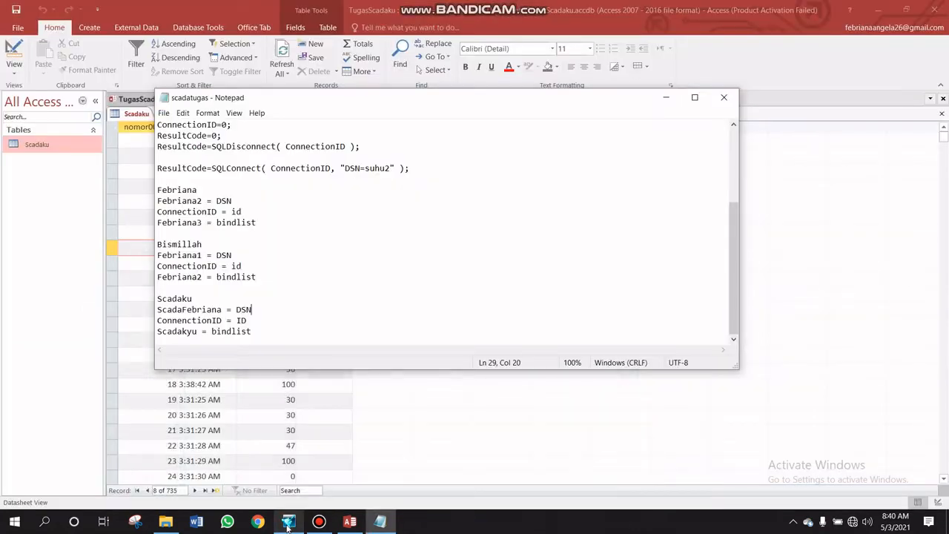
click(289, 525)
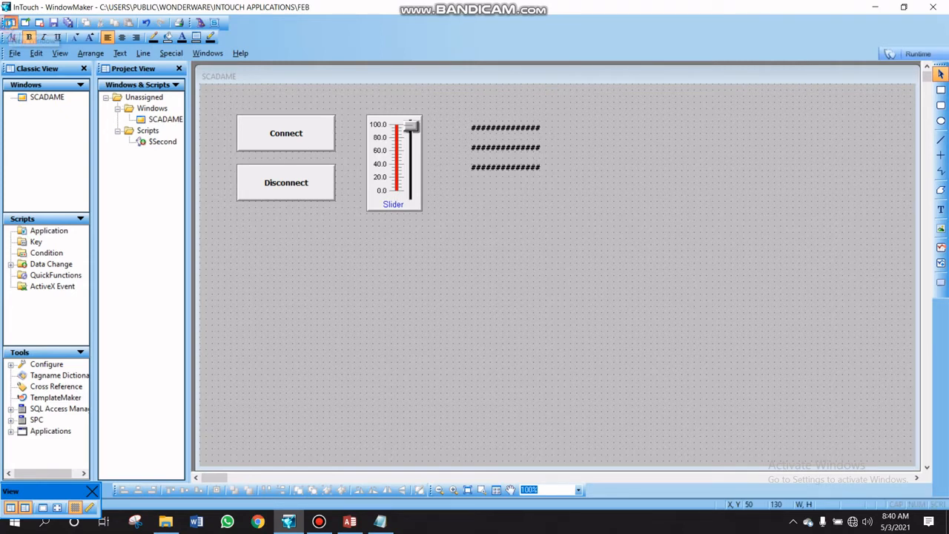
click(10, 22)
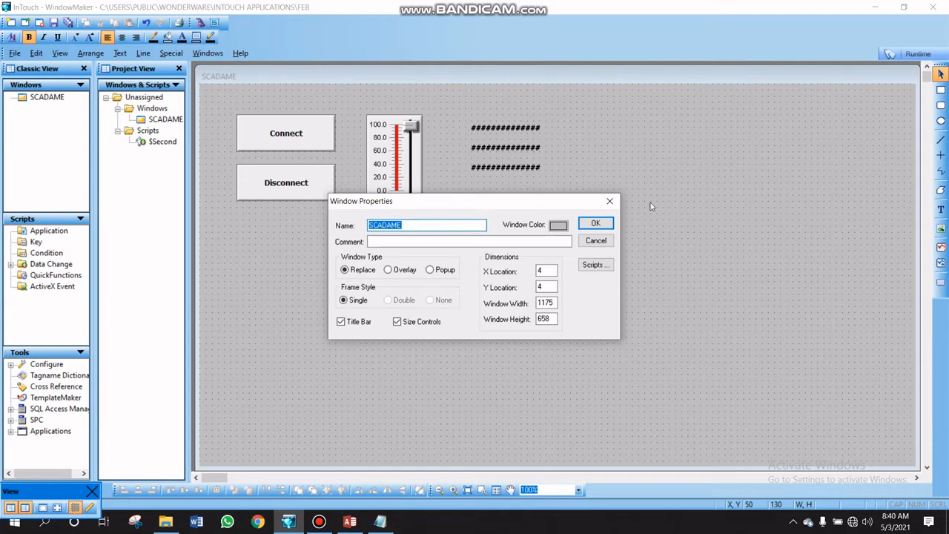
click(613, 201)
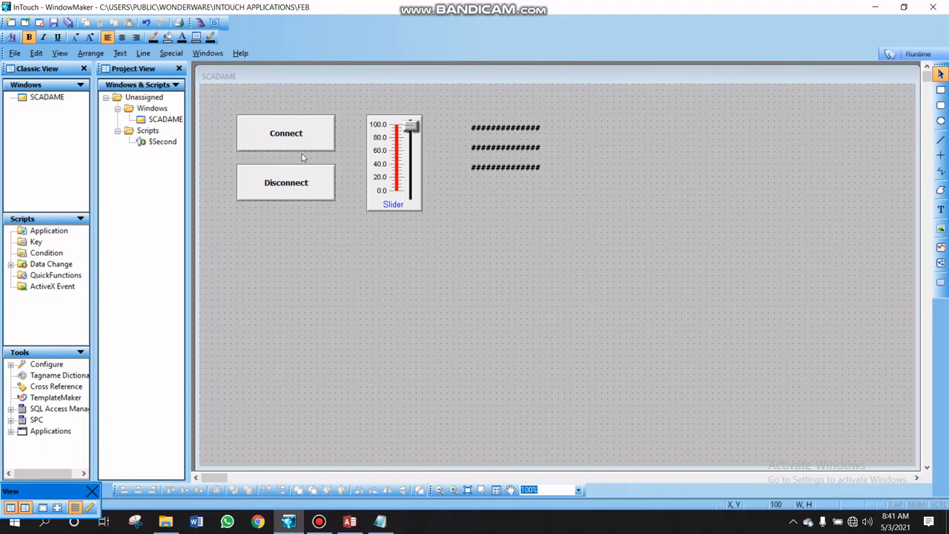
View the slider types available in the Wizard Selection and close it without placing one
click(200, 24)
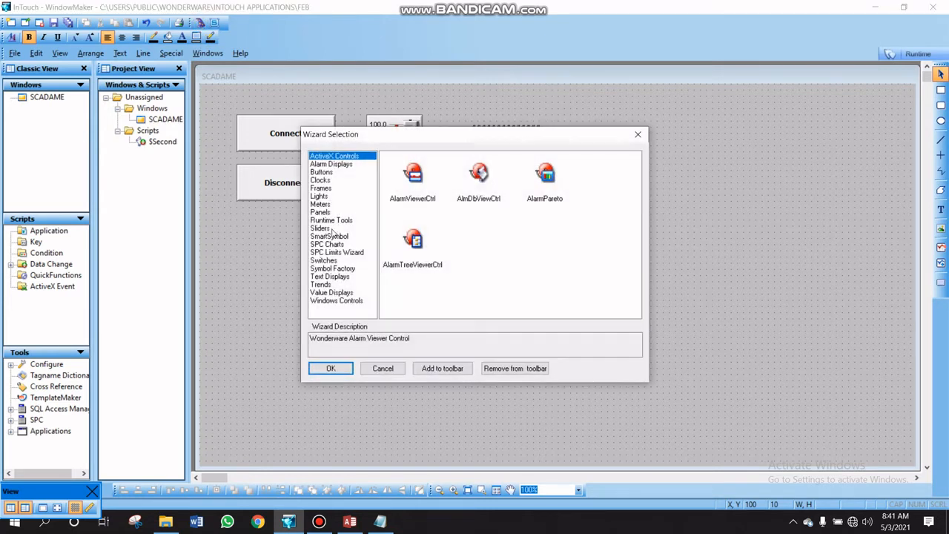
click(326, 230)
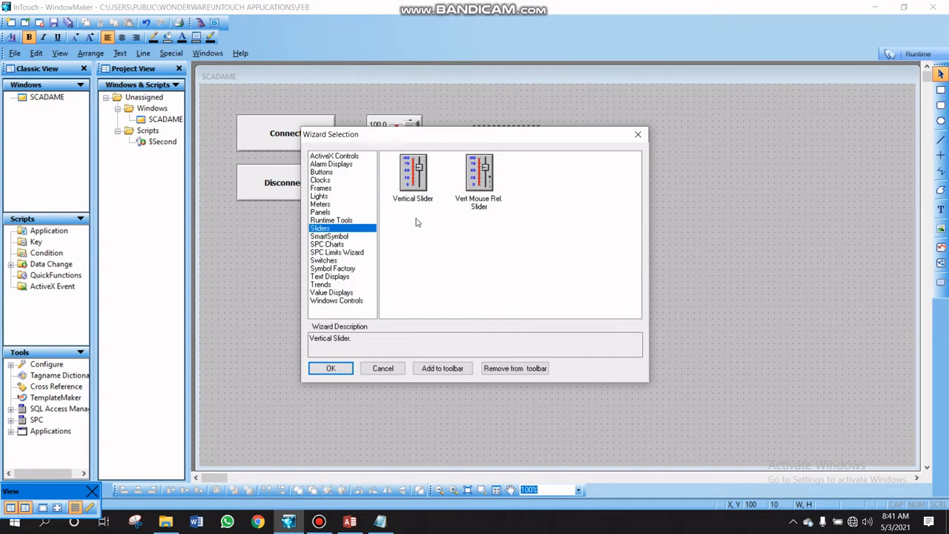
click(638, 135)
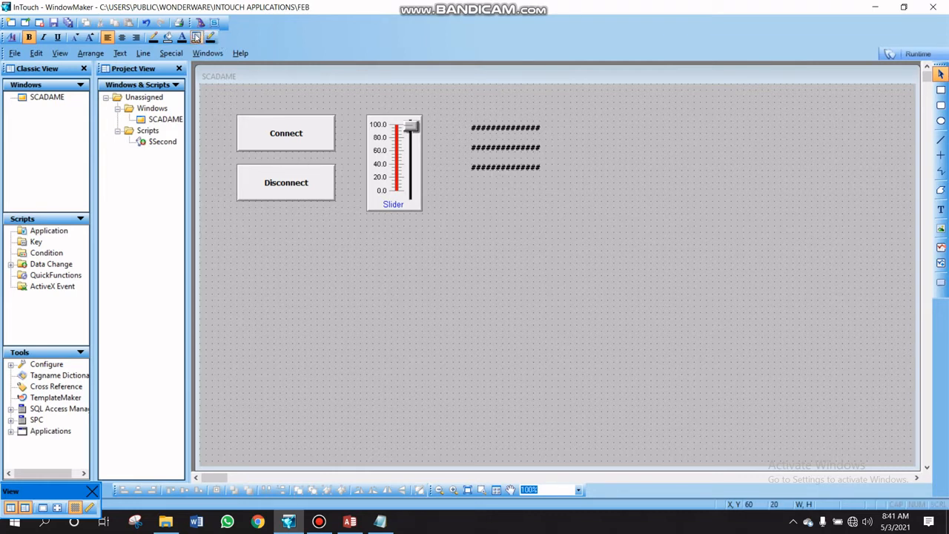
Review the application's tags in the Tagname Dictionary and compare ConnenctionID with the connection ID line in the scadatugas notes
click(178, 56)
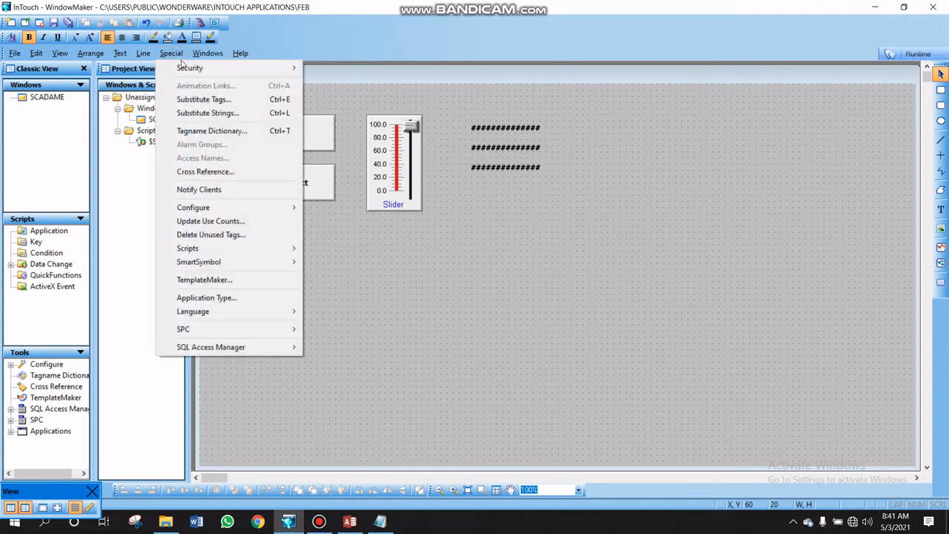
click(195, 132)
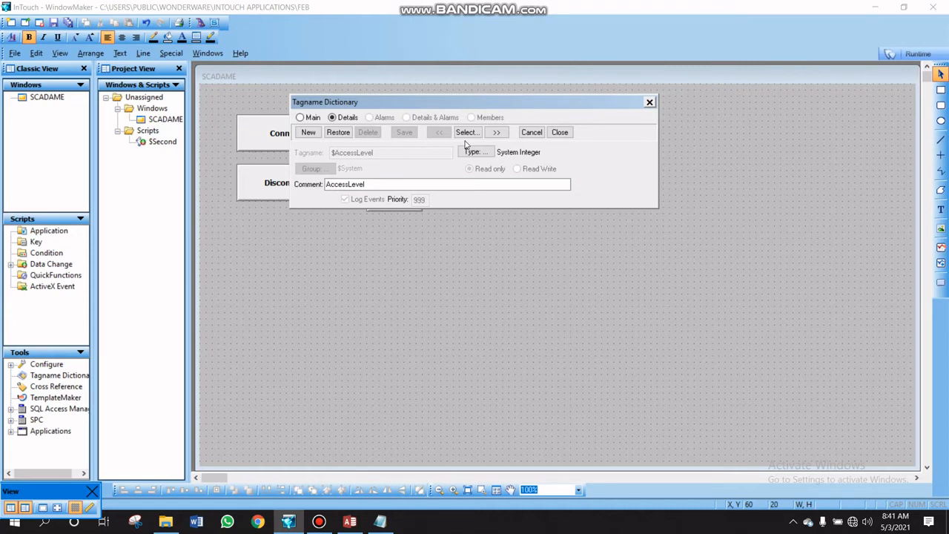
click(465, 133)
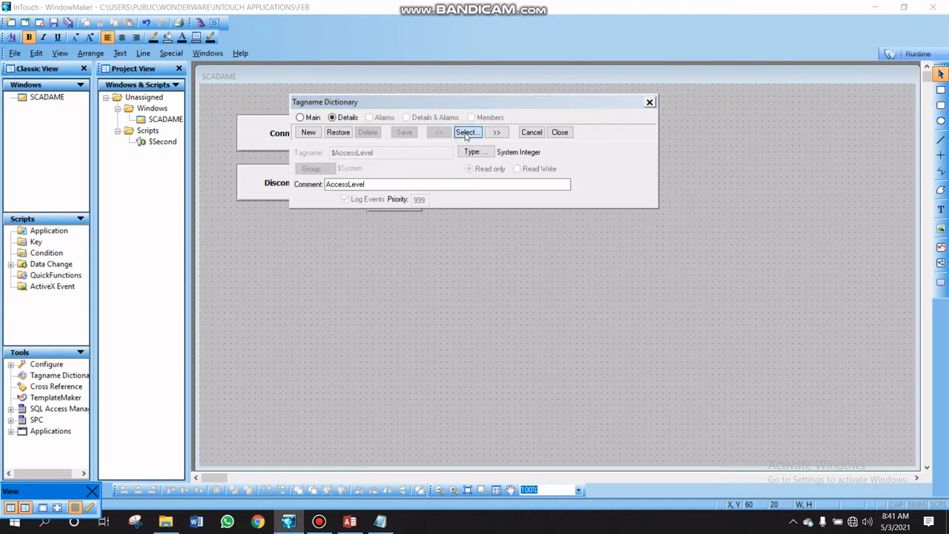
scroll(495, 255, down, 10)
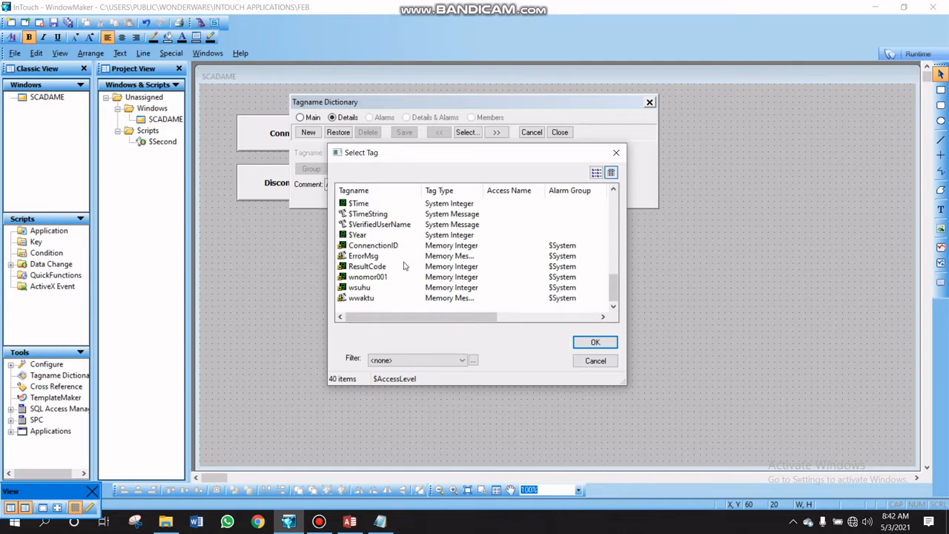
click(382, 522)
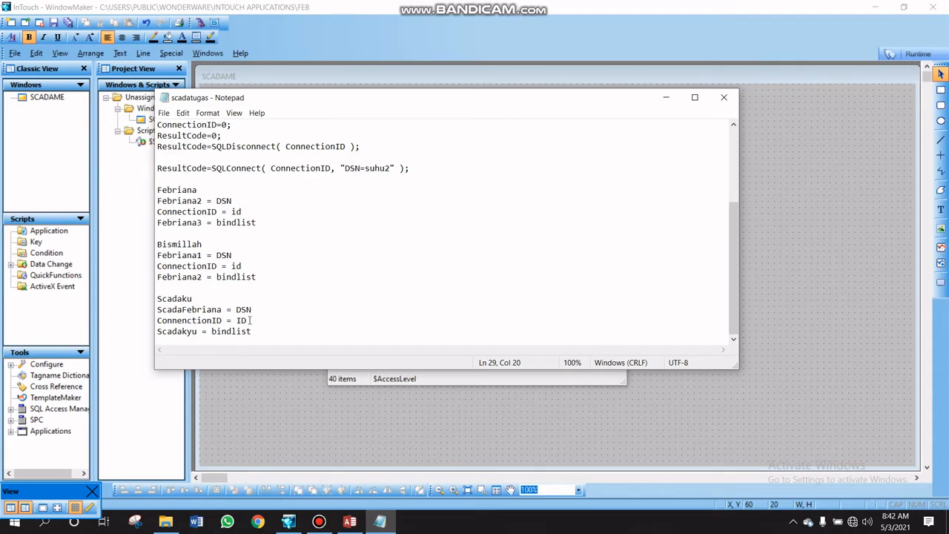
drag(250, 319, 138, 316)
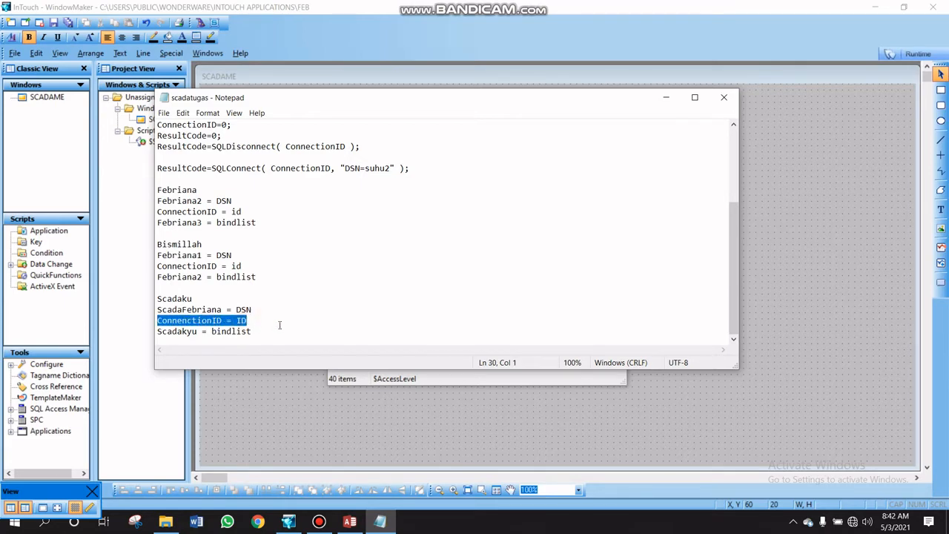
click(395, 404)
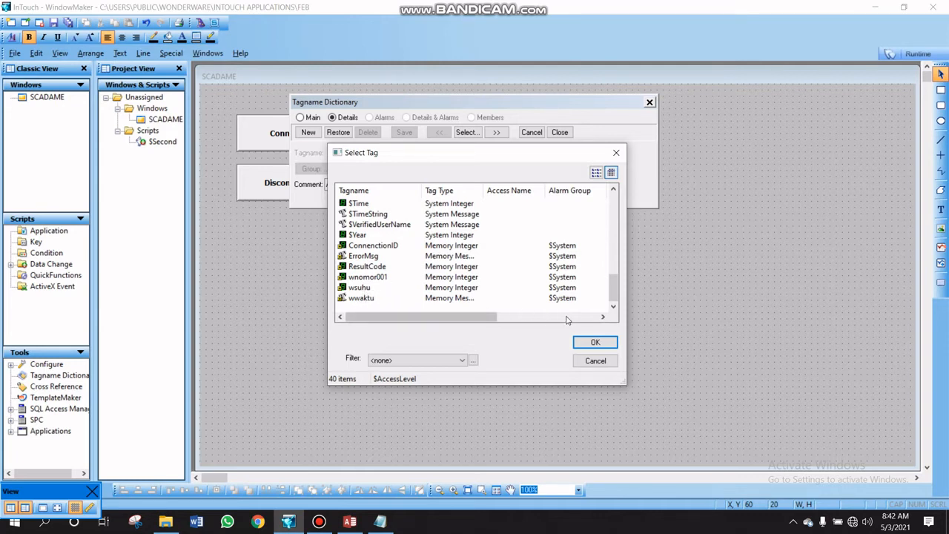
click(594, 342)
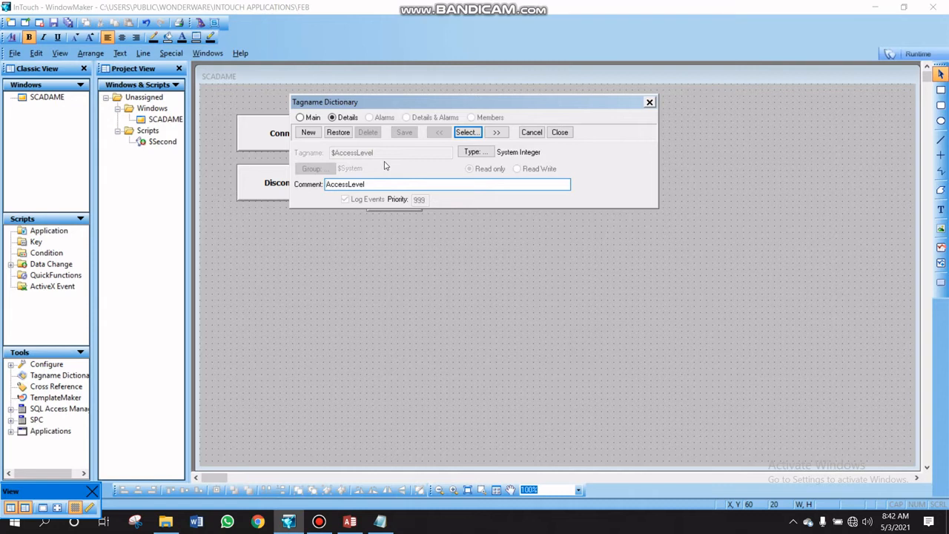
Start a new tag in the Tagname Dictionary, examine the available tag types, and discard the unnamed tag
click(309, 133)
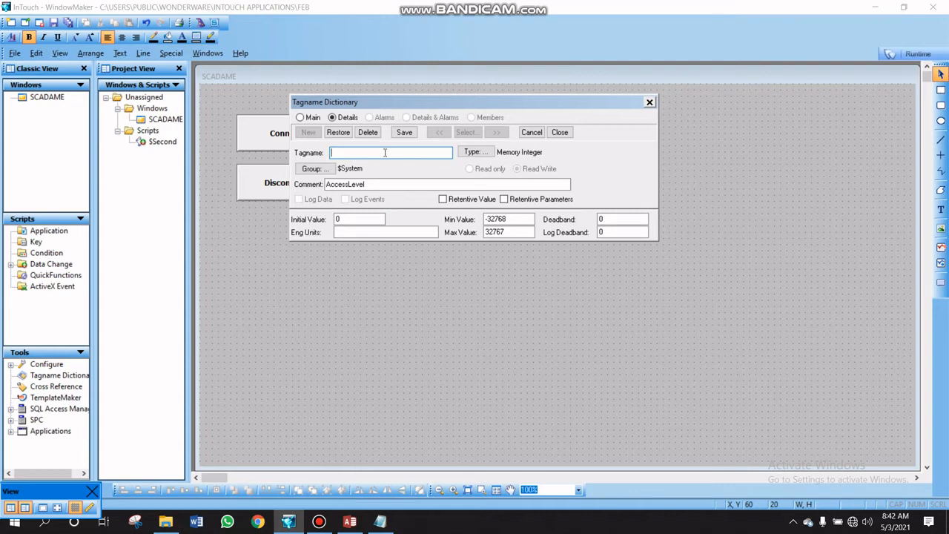
click(474, 152)
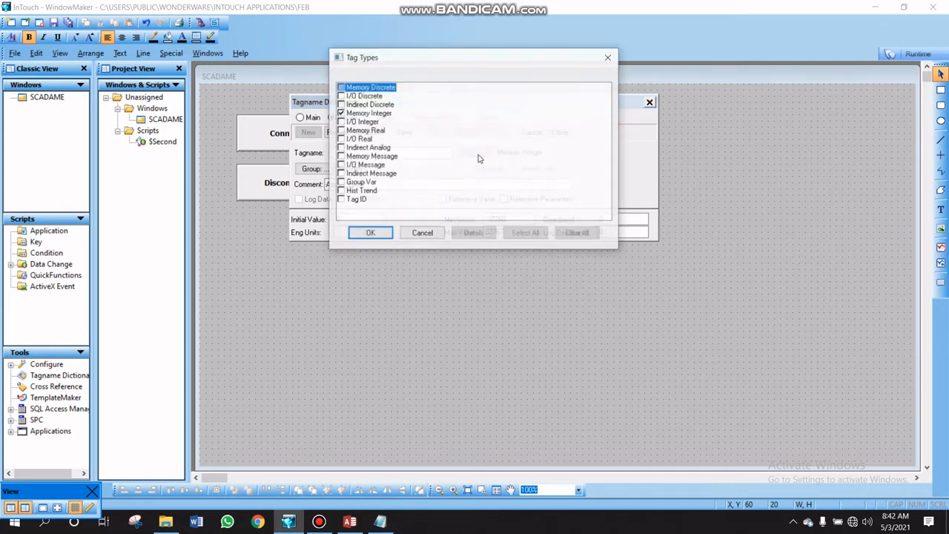
click(608, 57)
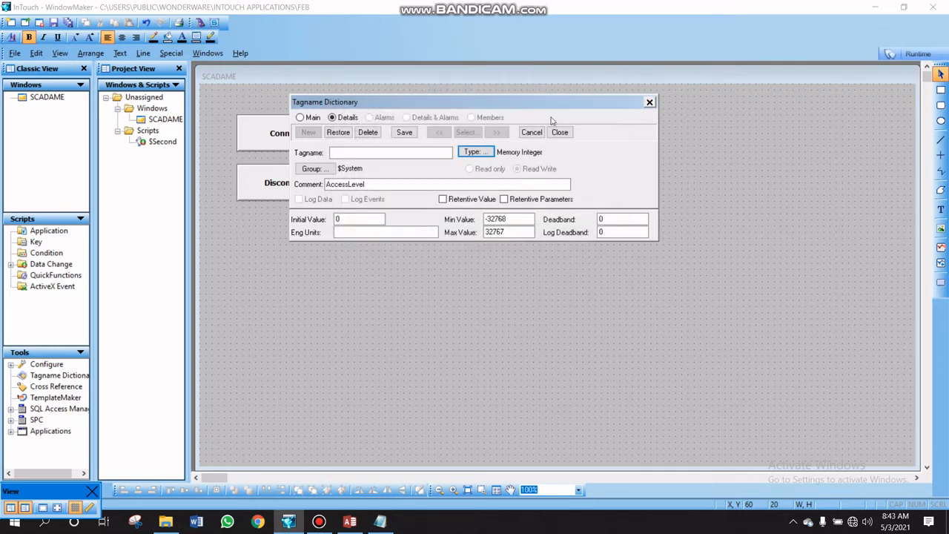
click(486, 154)
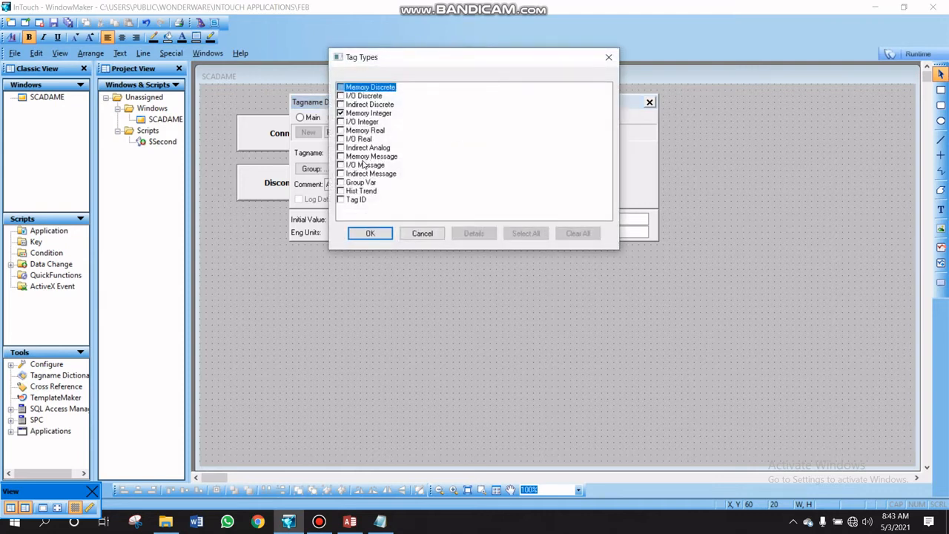
click(417, 234)
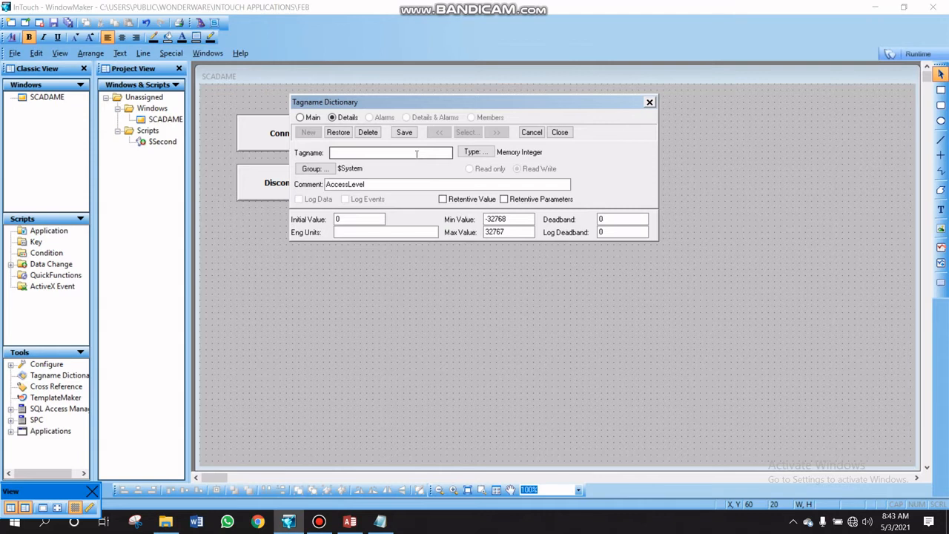
click(560, 132)
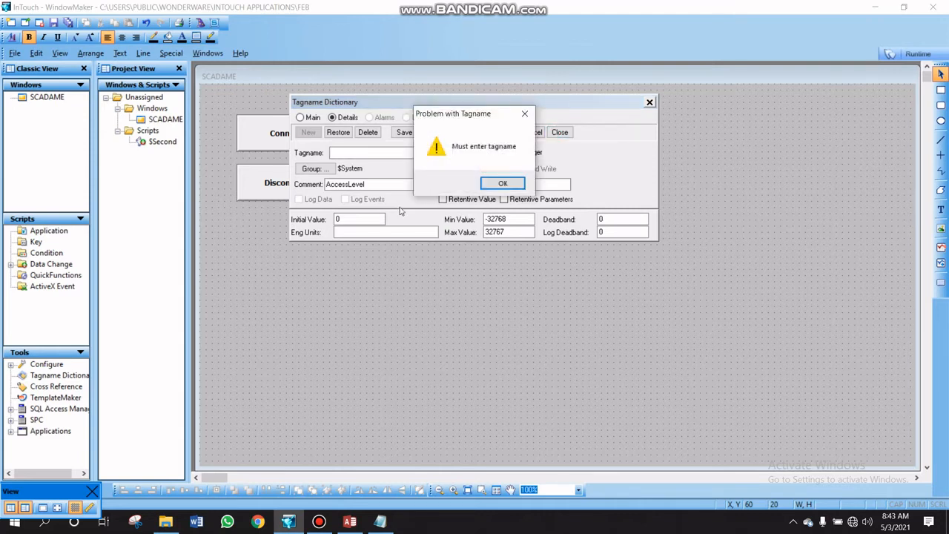
click(502, 183)
click(531, 133)
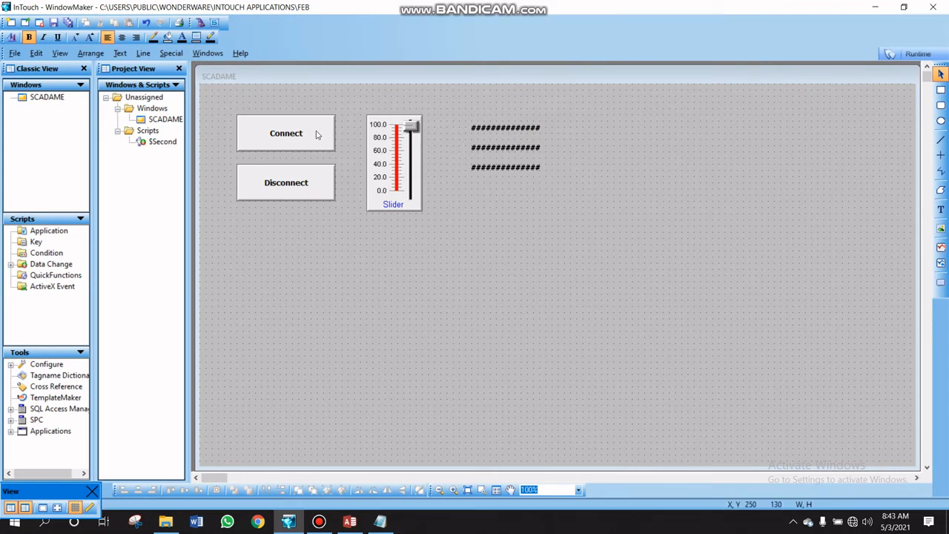
Open the Scadakyu bind list configuration from SQL Access Manager and compare its name with the bindlist line in the scadatugas notes
double_click(23, 409)
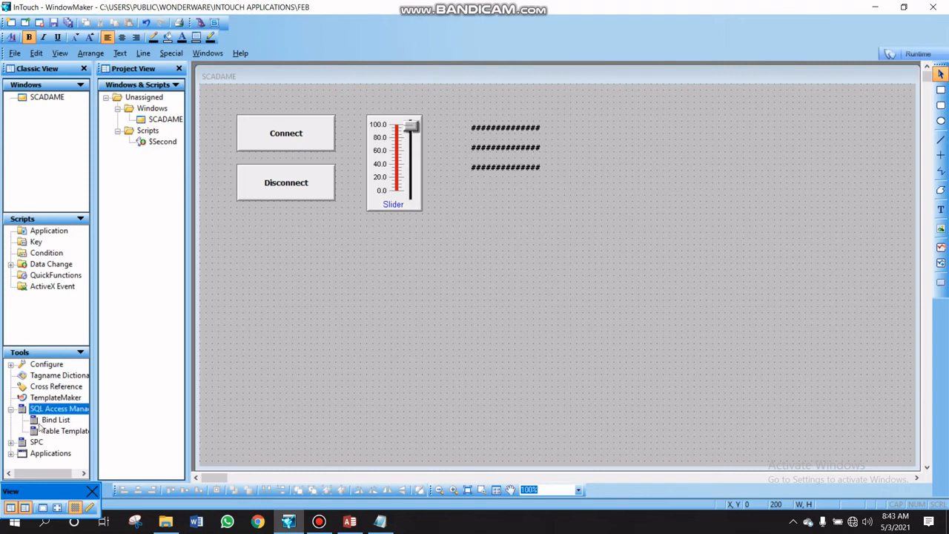
double_click(33, 421)
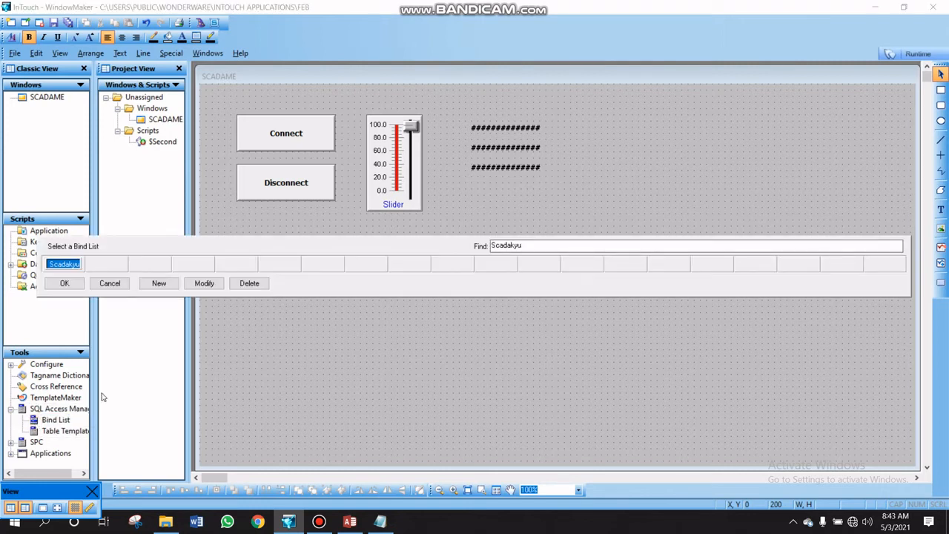
click(203, 283)
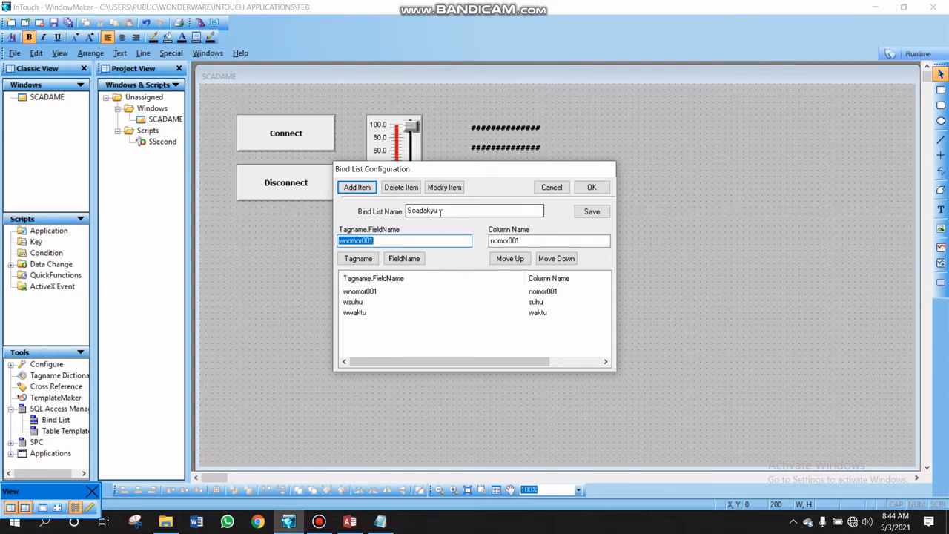
drag(445, 212, 400, 212)
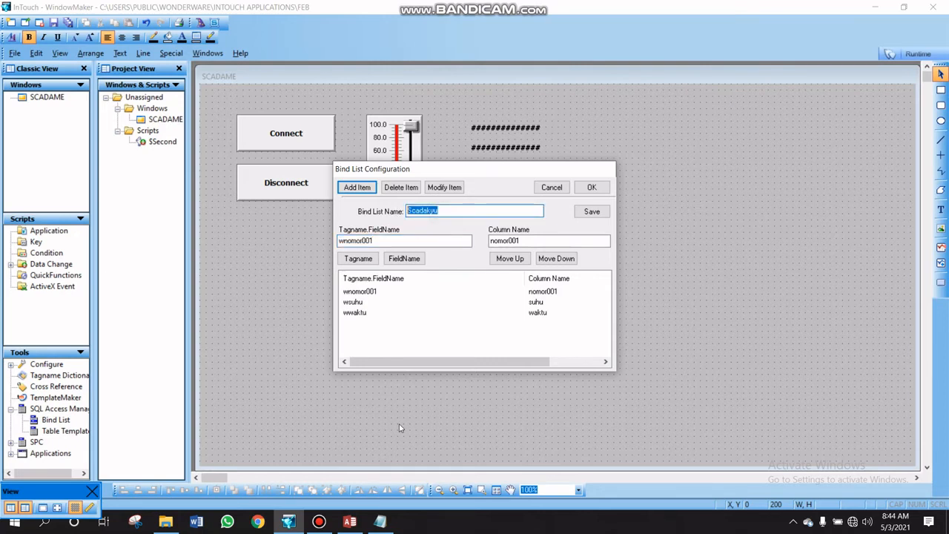
click(379, 521)
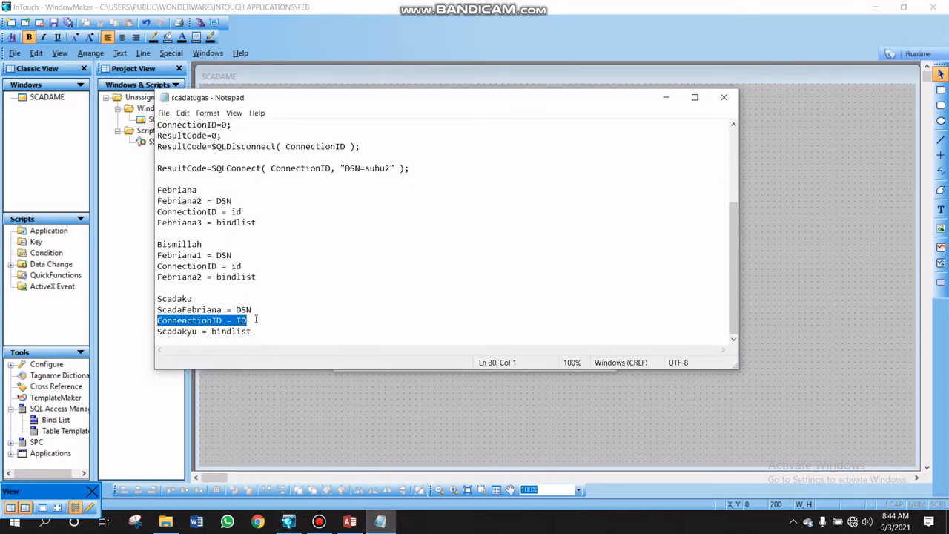
drag(260, 333, 109, 320)
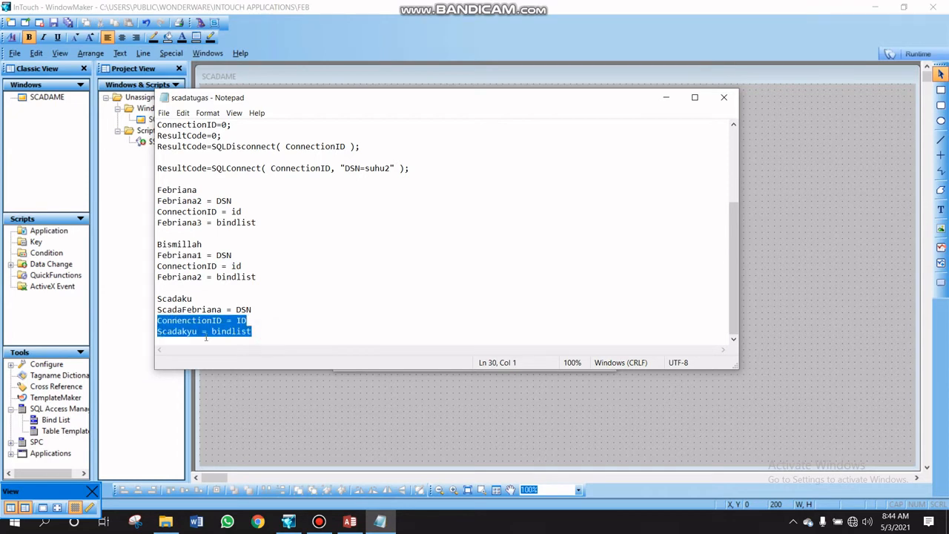
click(528, 383)
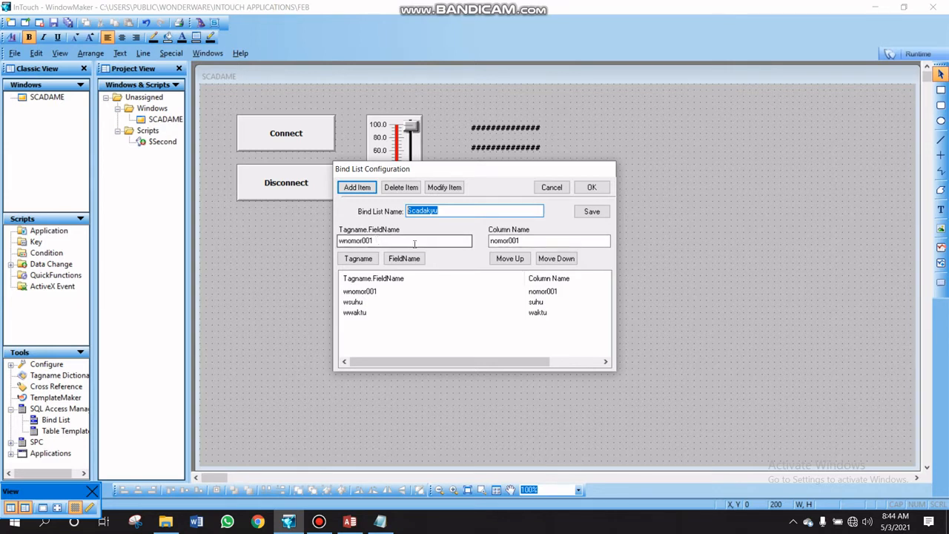
Compare the bind list's column names with the Scadaku table's columns in Access, and close the bind list without changes
click(534, 241)
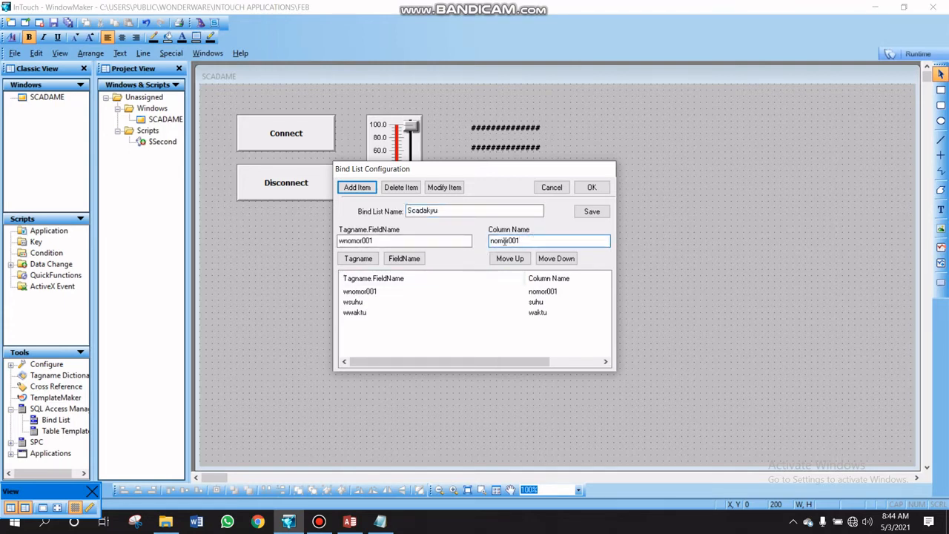
click(349, 521)
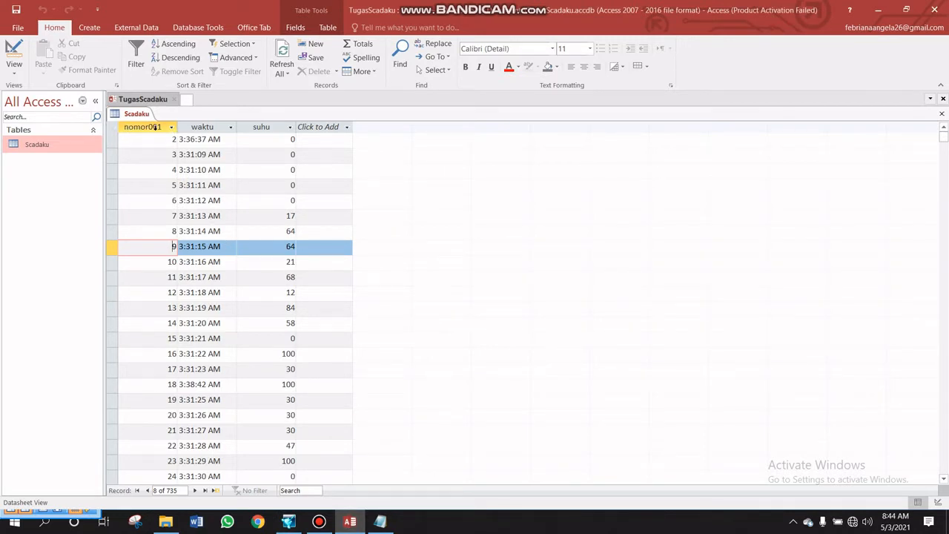
click(289, 522)
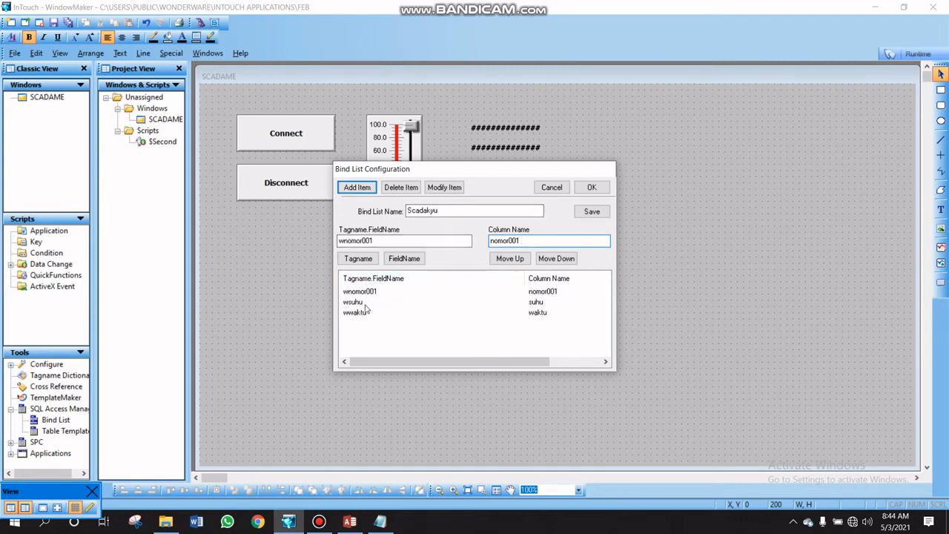
click(553, 187)
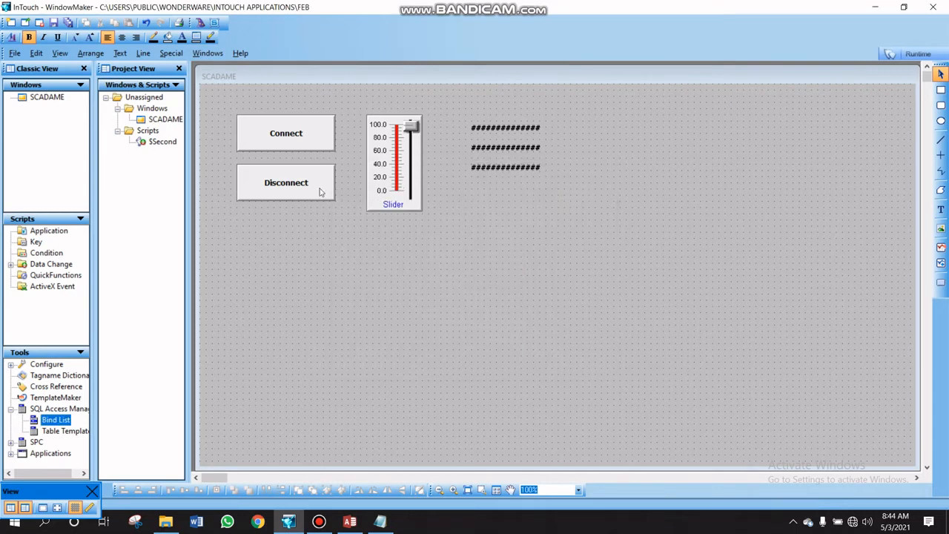
Open the Connect button's action script and examine its SQLConnect statement and the DSN it names
double_click(295, 139)
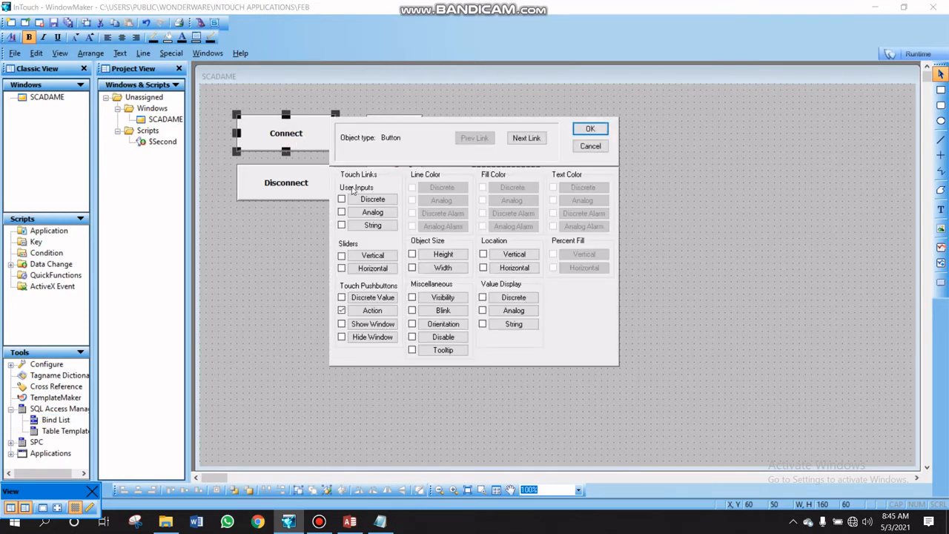
click(372, 311)
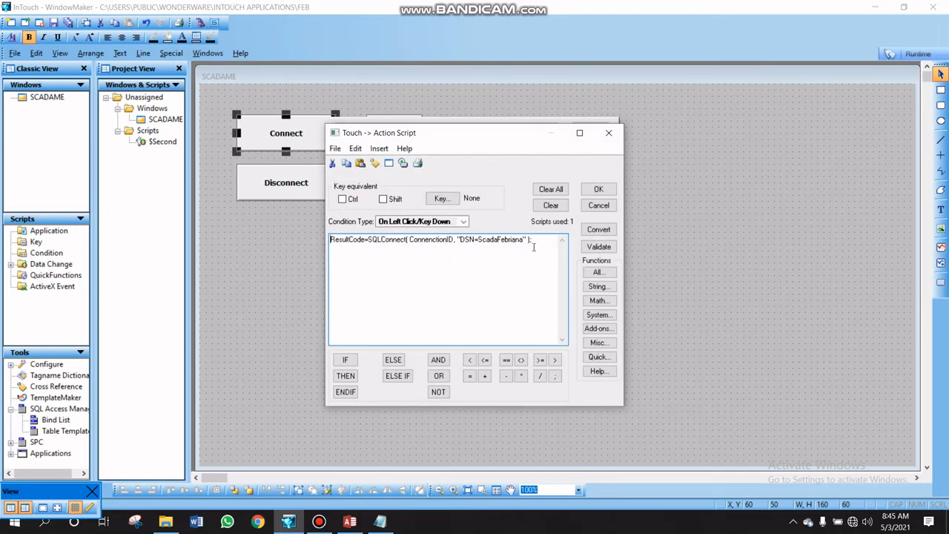
drag(533, 247, 317, 255)
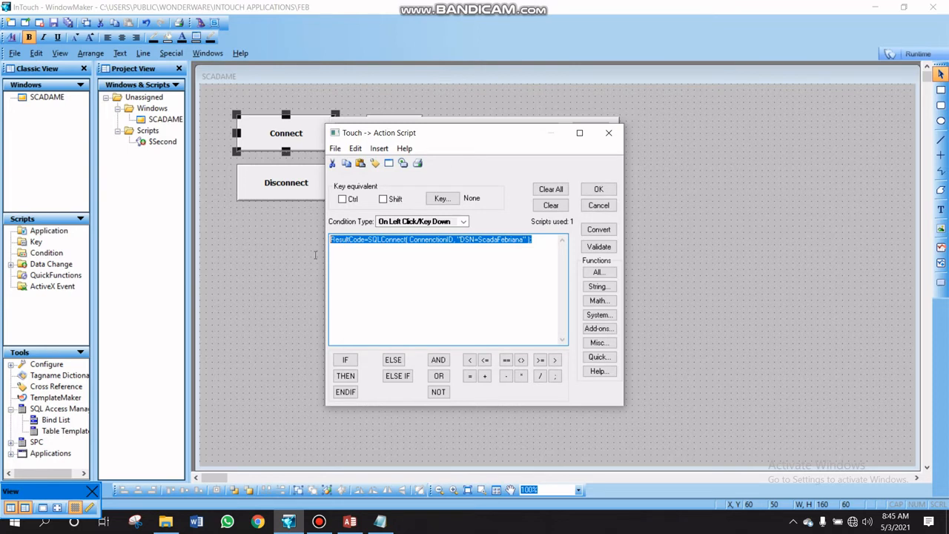
click(367, 254)
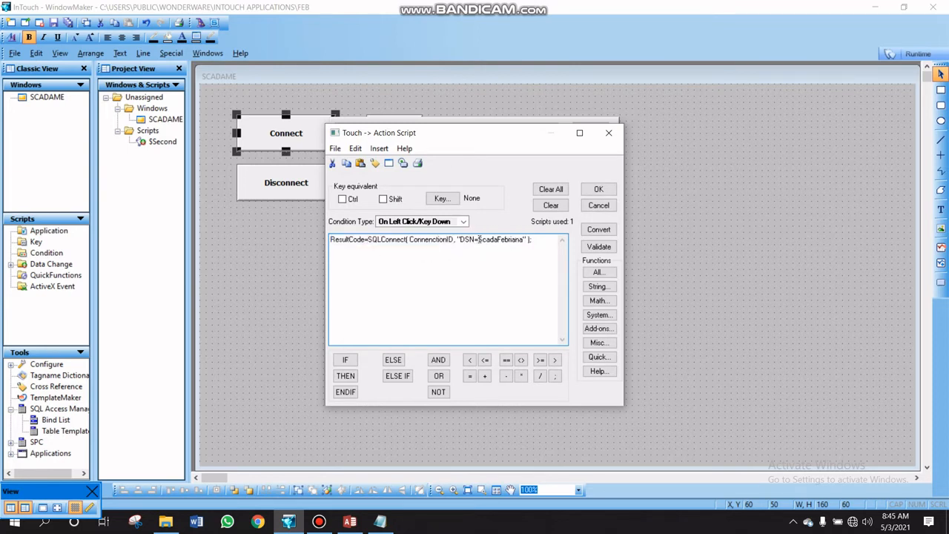
drag(479, 239, 516, 242)
click(526, 256)
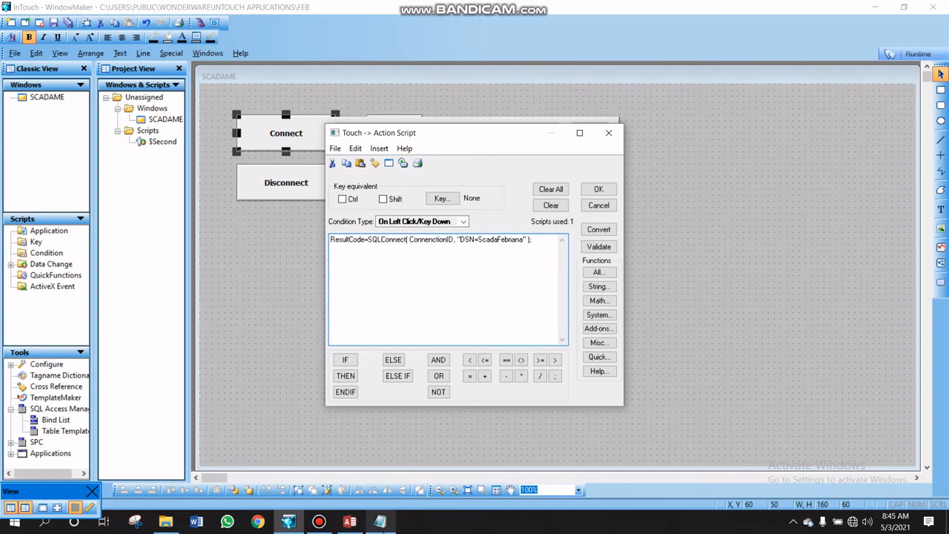
Compare the Connect script's DSN with the DSN line in the scadatugas notes, and close the button's link settings
mouse_move(380, 521)
click(373, 493)
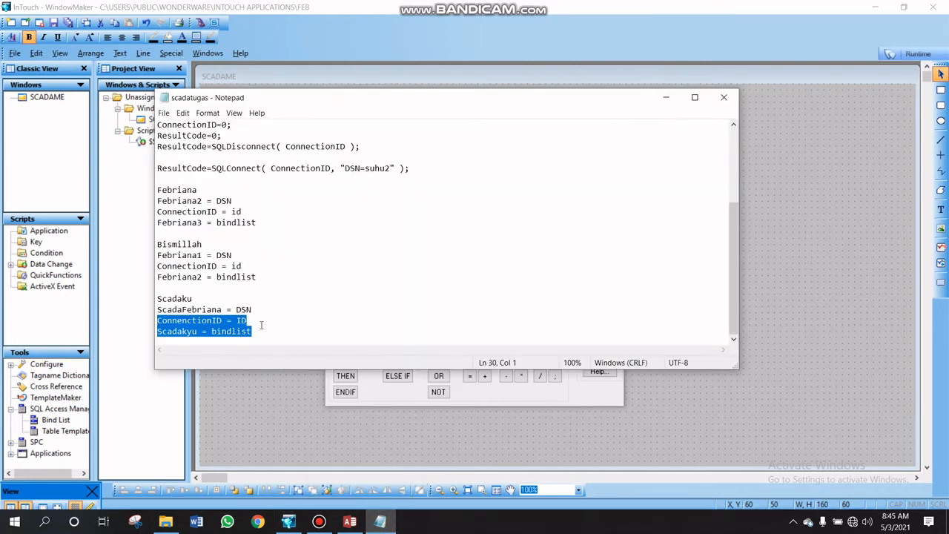
drag(222, 310, 157, 309)
click(269, 397)
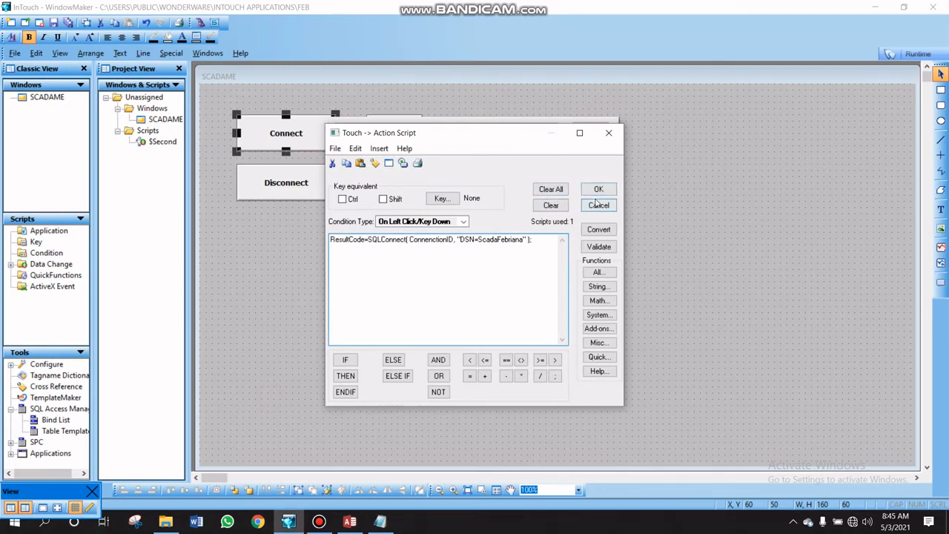
click(599, 191)
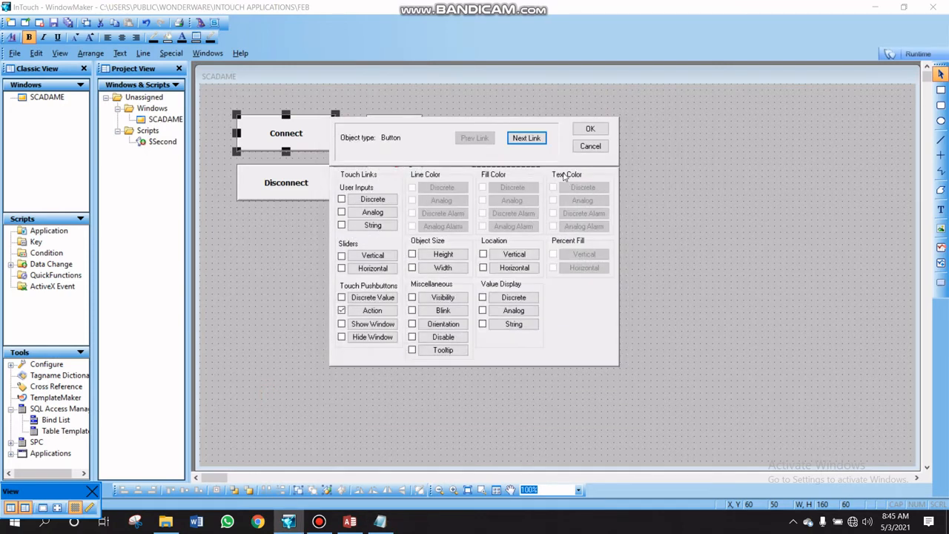
click(591, 146)
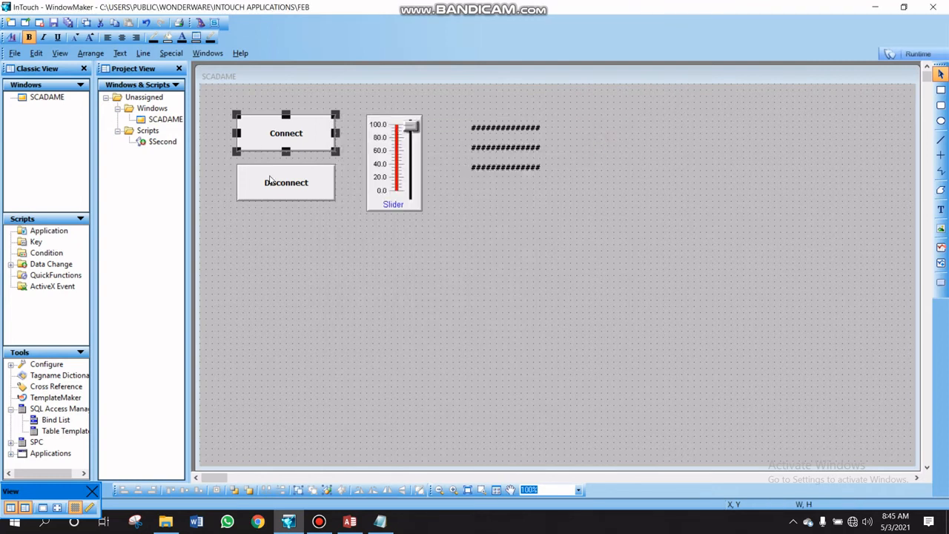
Open the Disconnect button's action script and examine its ConnenctionID, ResultCode and SQLDisconnect statements
double_click(311, 189)
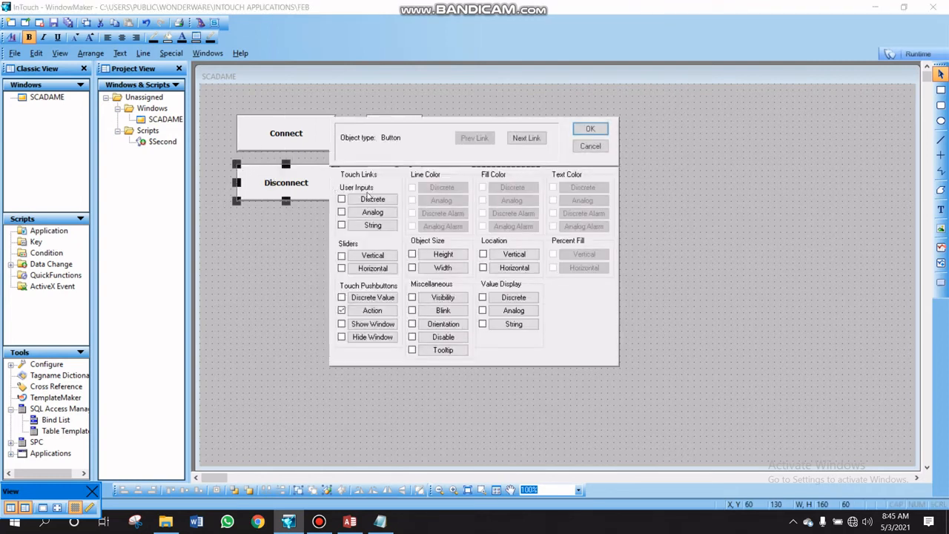
click(377, 312)
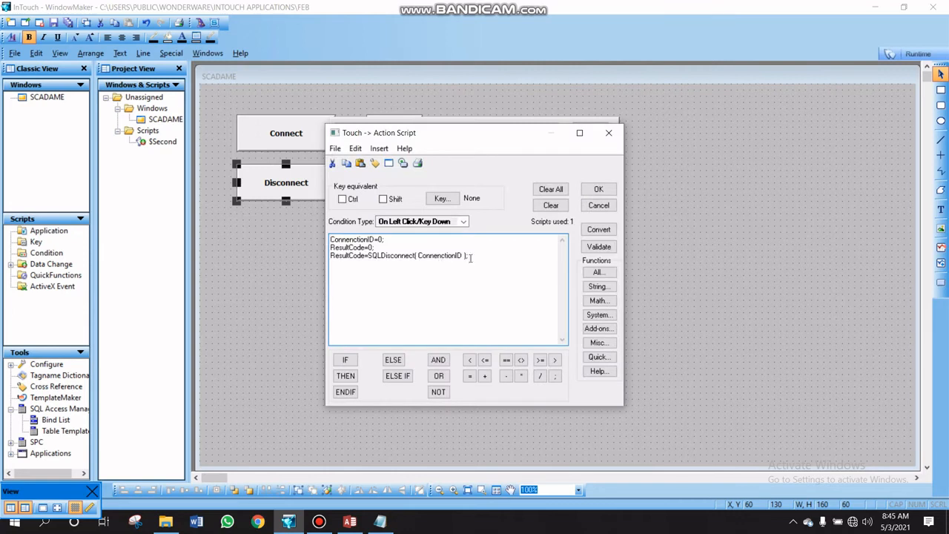
drag(471, 257, 327, 224)
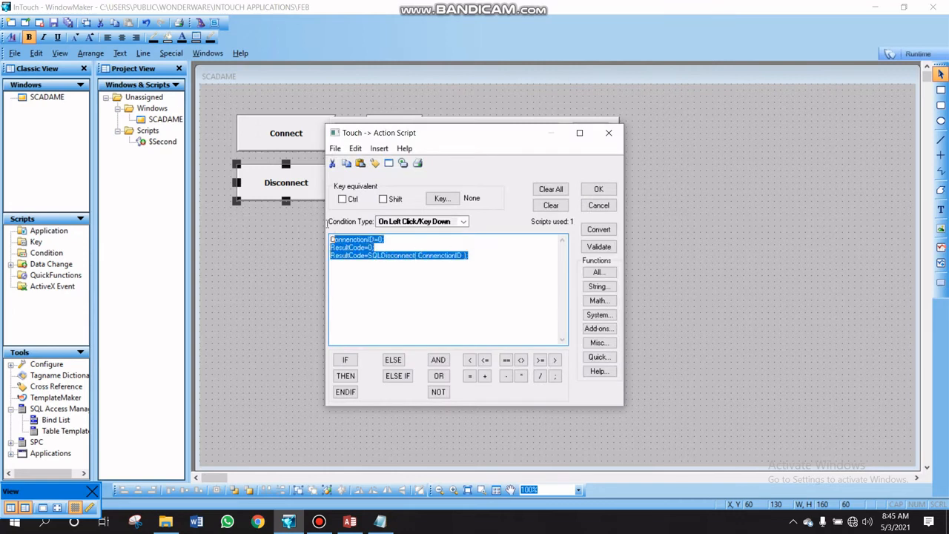
click(442, 287)
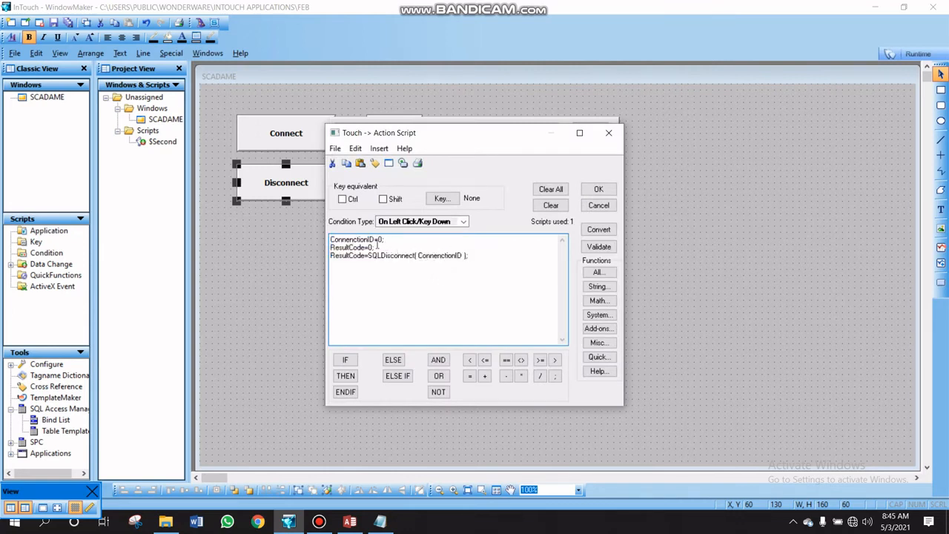
drag(375, 242, 326, 241)
click(498, 270)
Check the Disconnect script's connection ID against the scadatugas notes, and close the button's settings without changes
click(380, 522)
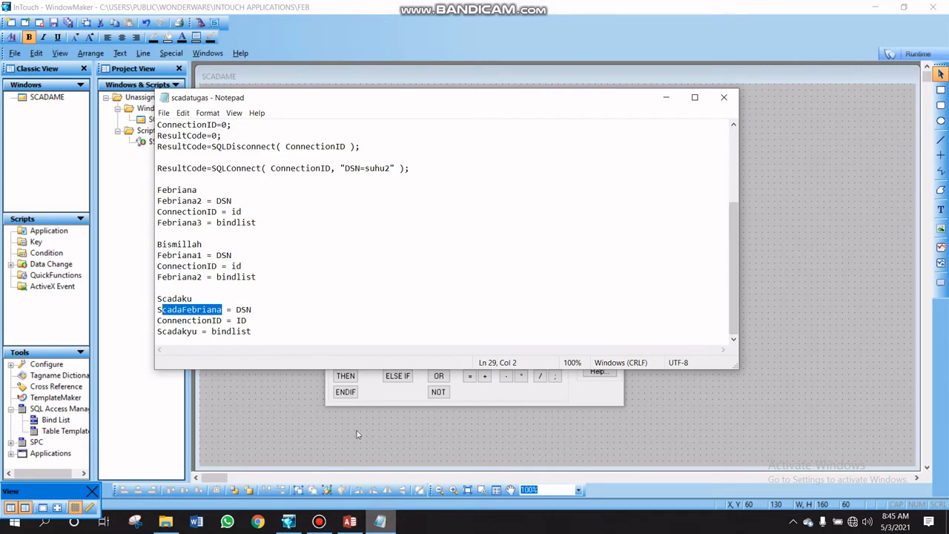
click(665, 98)
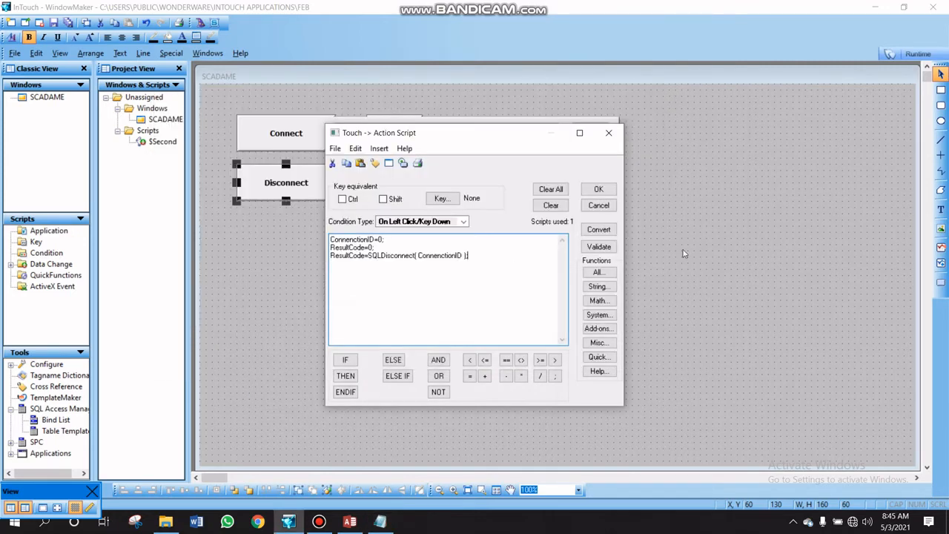
click(599, 205)
click(592, 148)
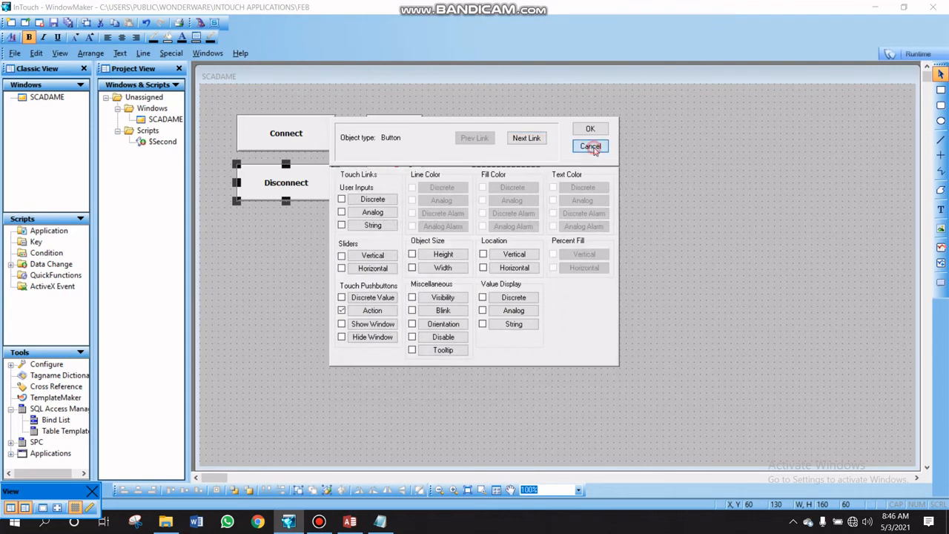
Open the slider's wizard settings to check its linked tagname, and close them without changes
click(395, 185)
double_click(396, 186)
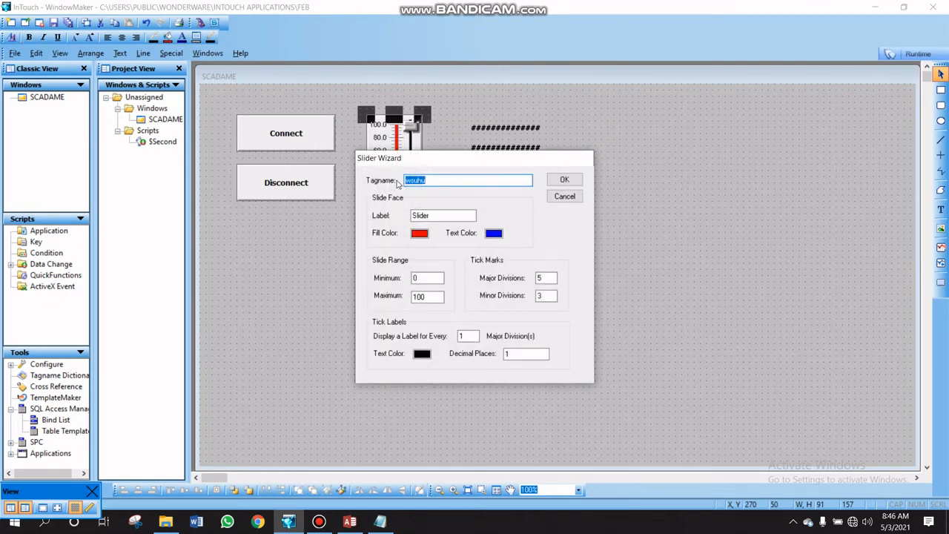
click(565, 196)
Check the analog value display expressions of the first and second text placeholders, closing each without changes
double_click(504, 134)
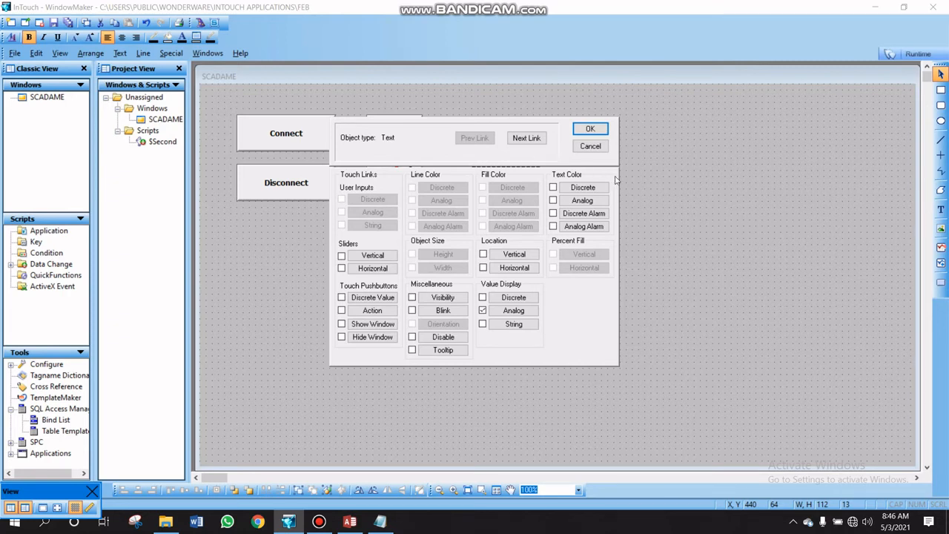
click(514, 310)
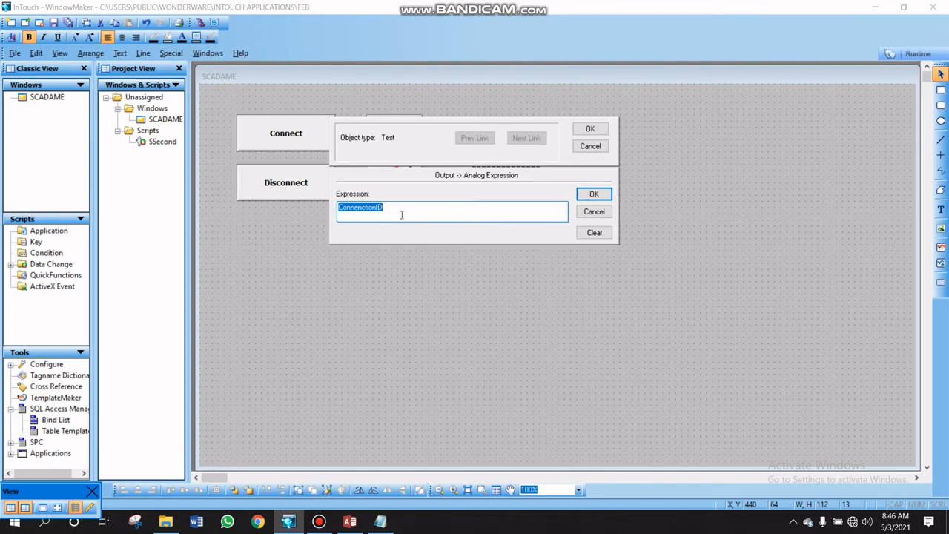
click(591, 148)
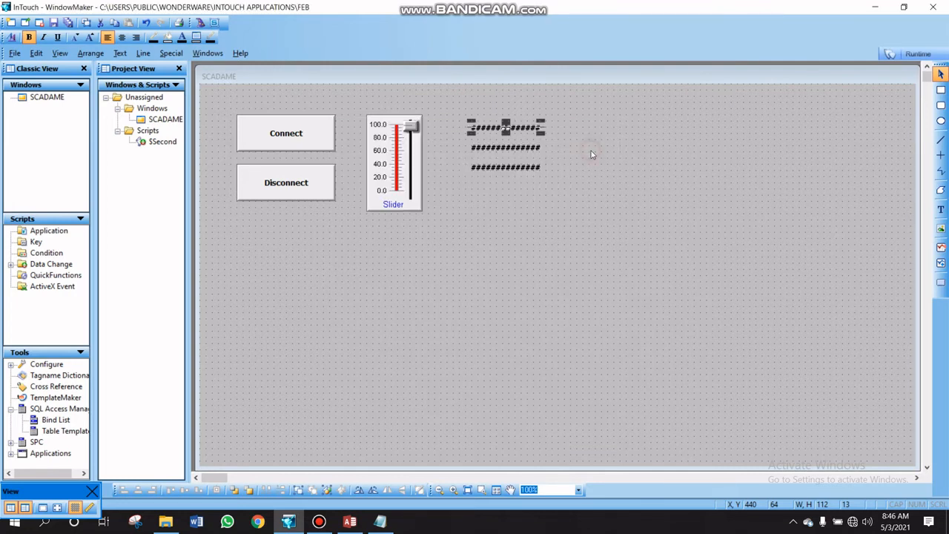
double_click(517, 151)
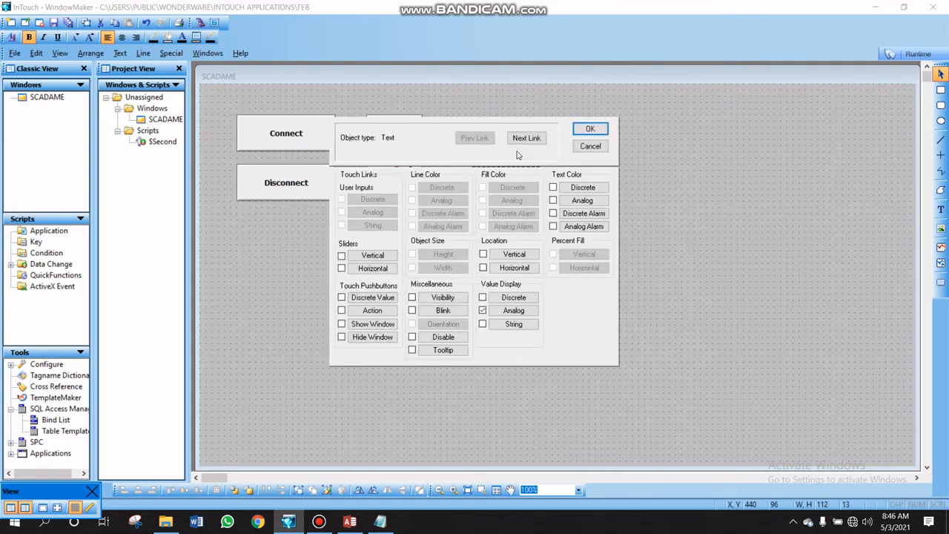
click(513, 310)
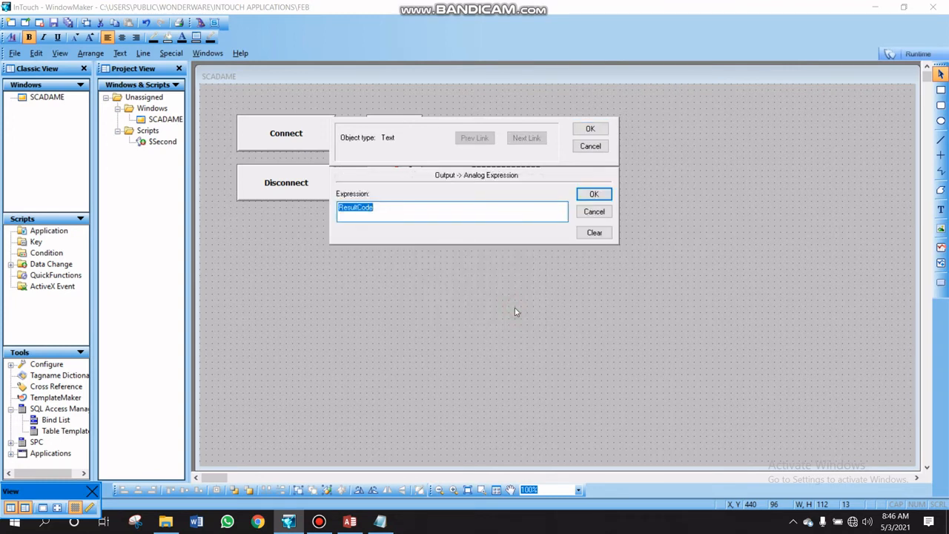
click(595, 211)
click(592, 147)
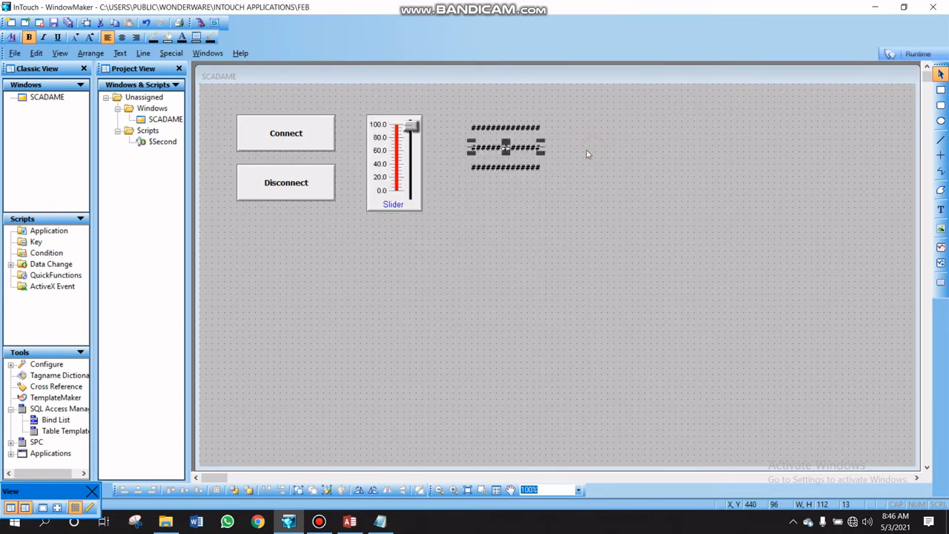
Check the string value display expression of the third text placeholder, and close its link settings
double_click(501, 170)
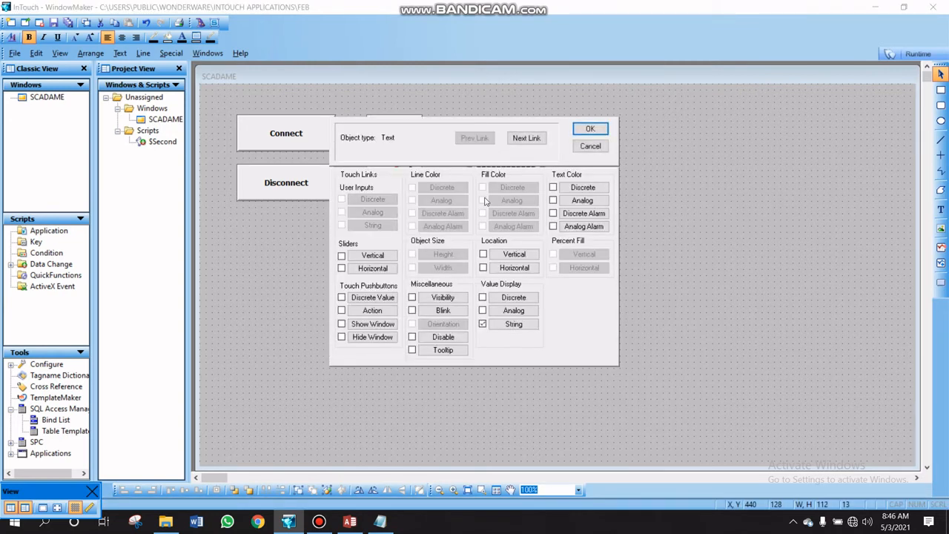
click(513, 324)
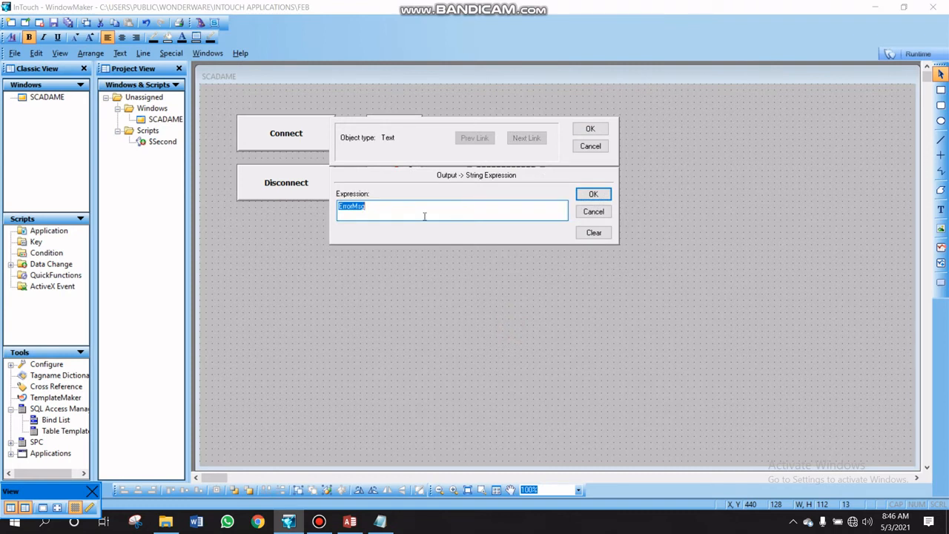
click(593, 193)
click(590, 146)
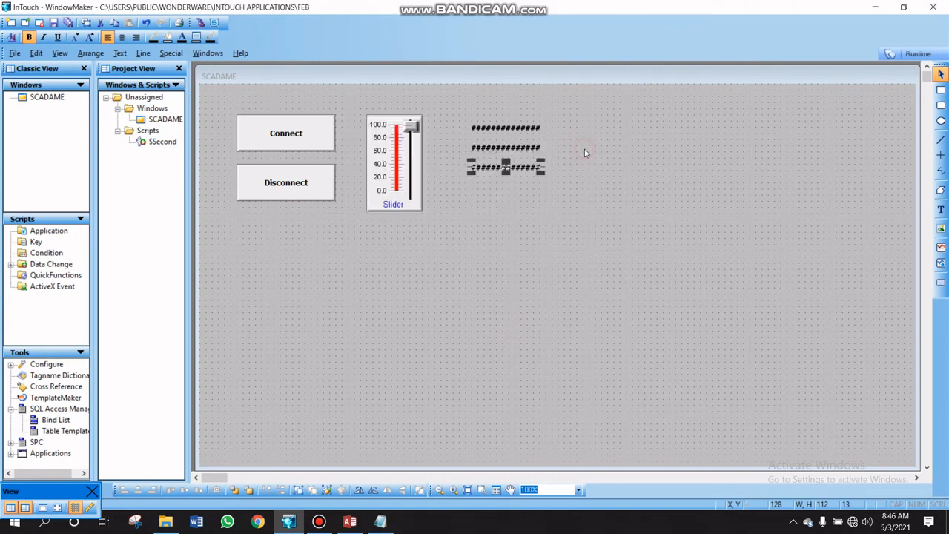
click(547, 262)
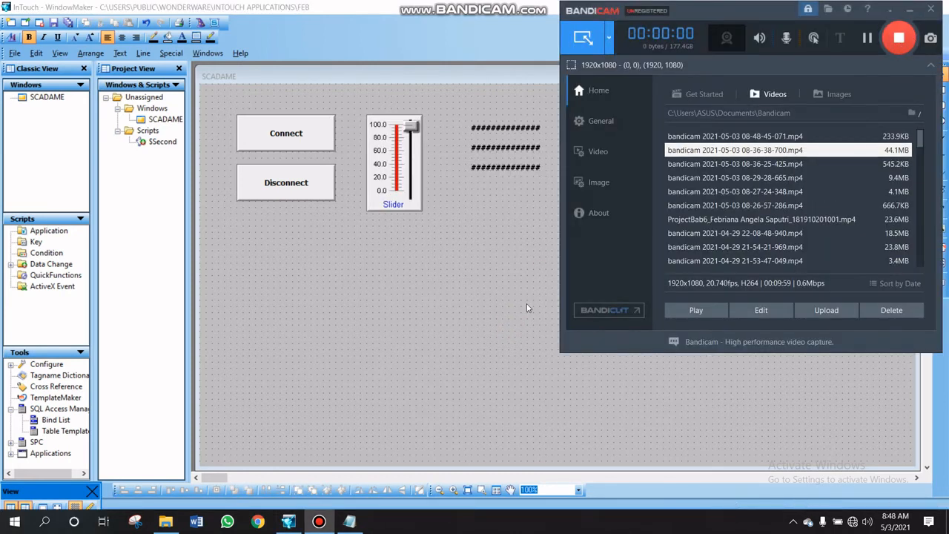
Open the $Second data change script and review its full set of SQL and tag statements
click(527, 306)
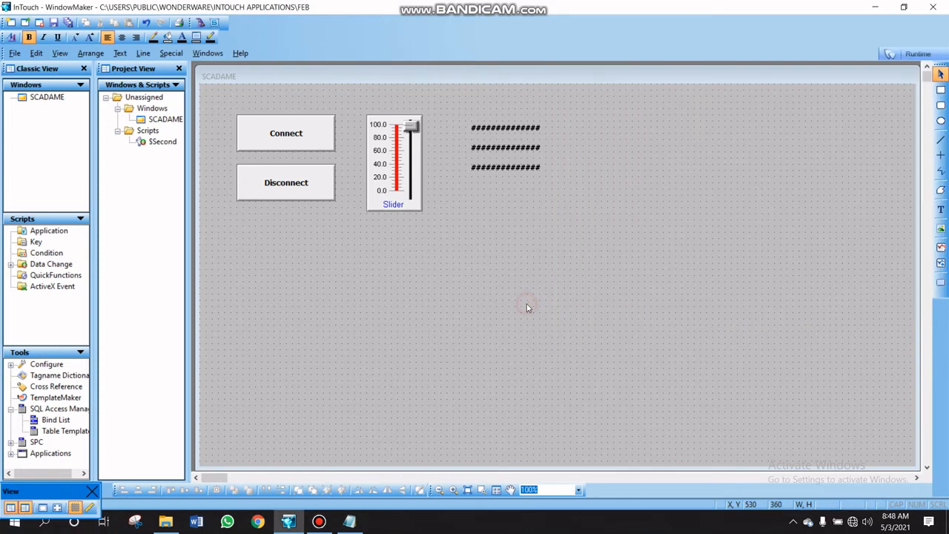
double_click(20, 265)
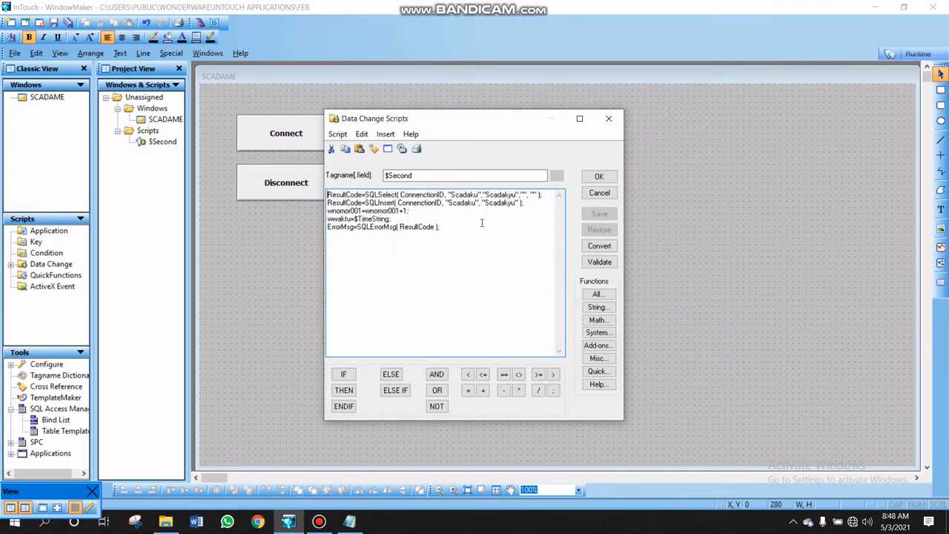
drag(460, 241, 304, 182)
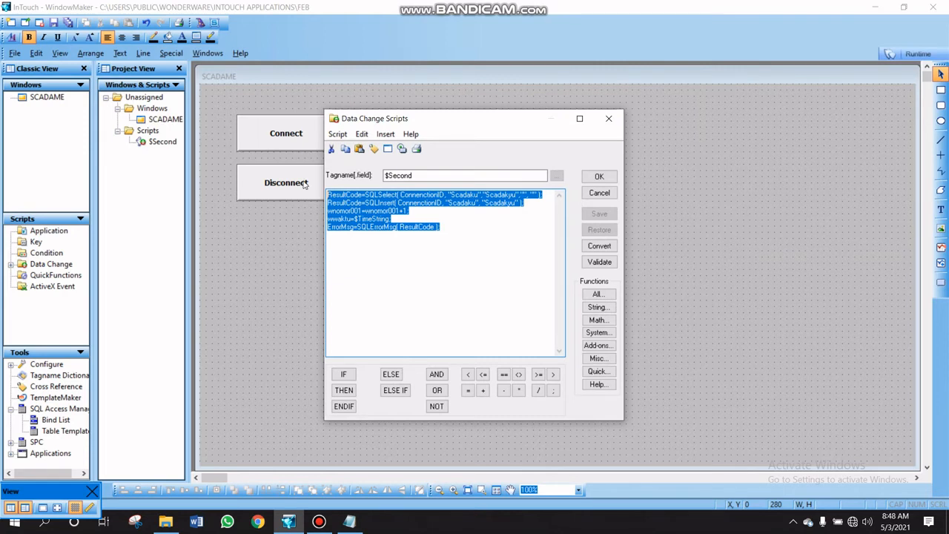
click(465, 244)
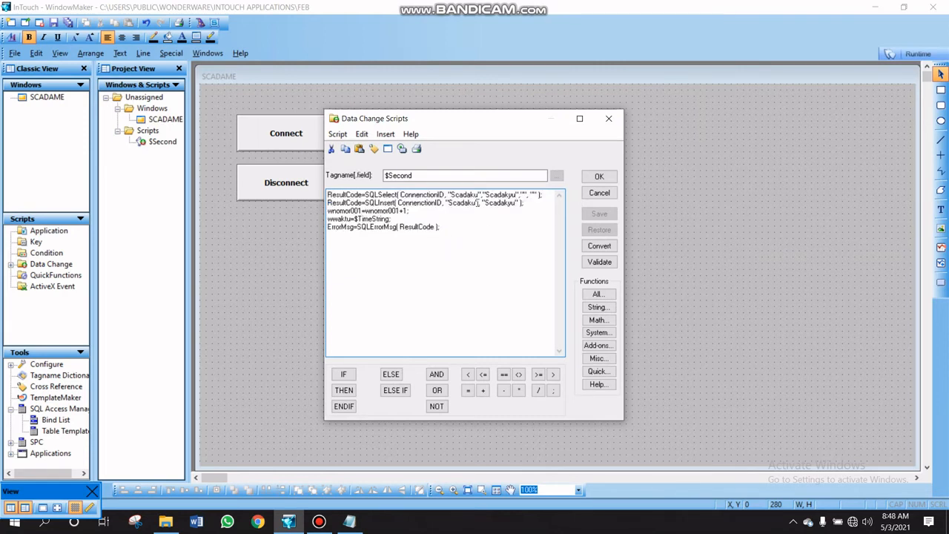
Examine the SQLSelect arguments, the ErrorMsg tag and the wnomor001 increment in the $Second script, and close it without changes
drag(445, 194, 410, 195)
drag(479, 194, 450, 194)
drag(517, 194, 486, 195)
drag(354, 227, 326, 228)
drag(402, 211, 374, 211)
click(434, 244)
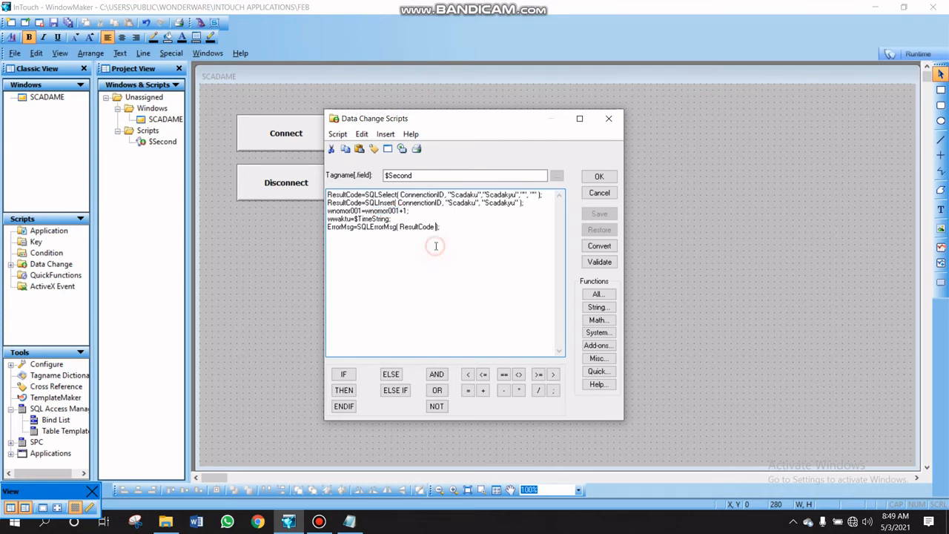
click(599, 194)
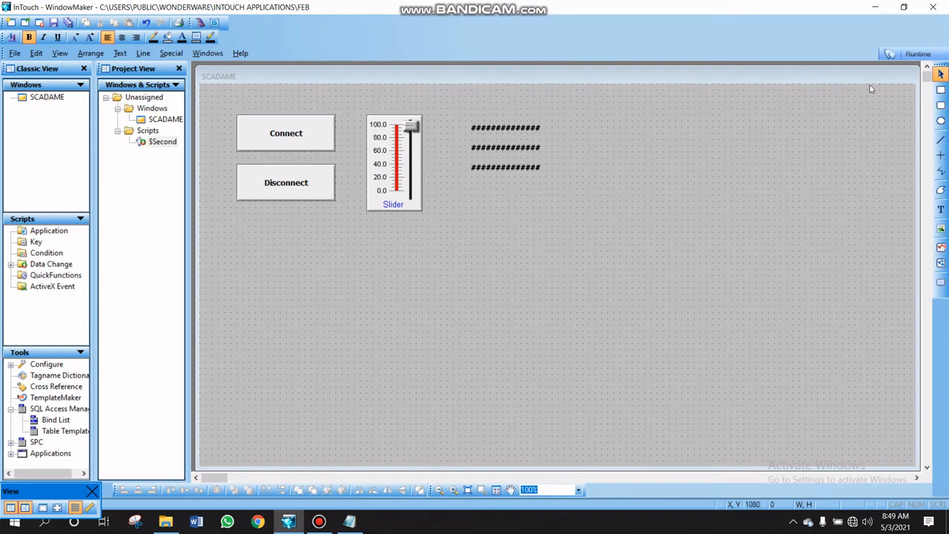
Start the SCADAME application in runtime mode, dismissing the licence, platform and demo mode notices
click(916, 55)
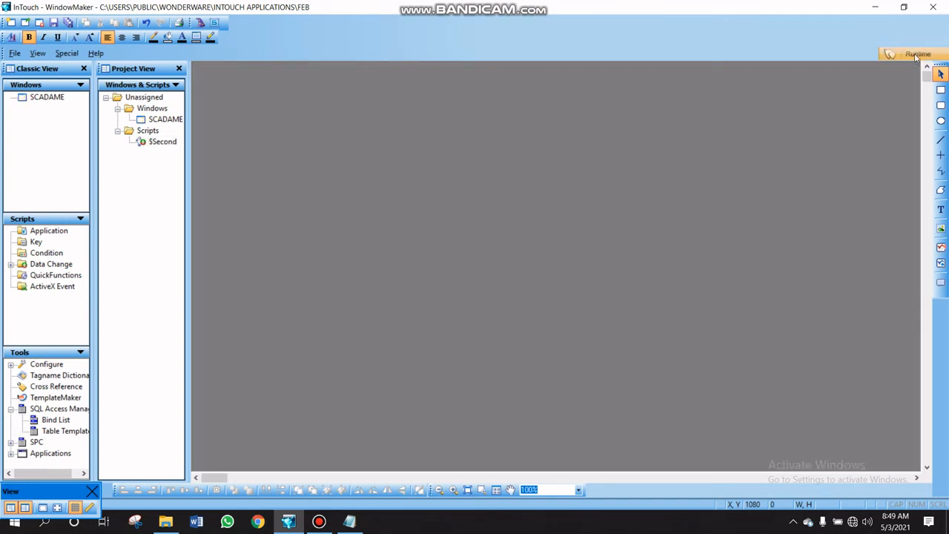
click(577, 301)
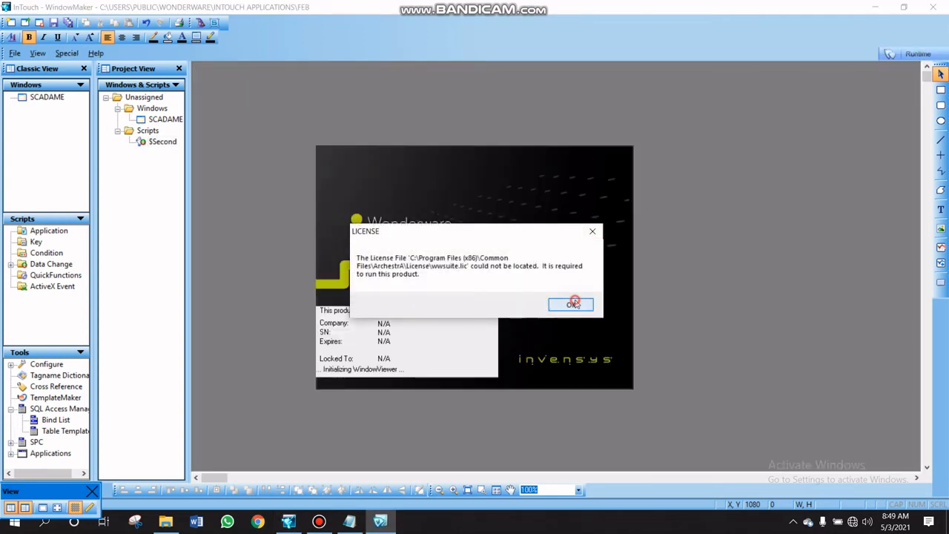
click(564, 302)
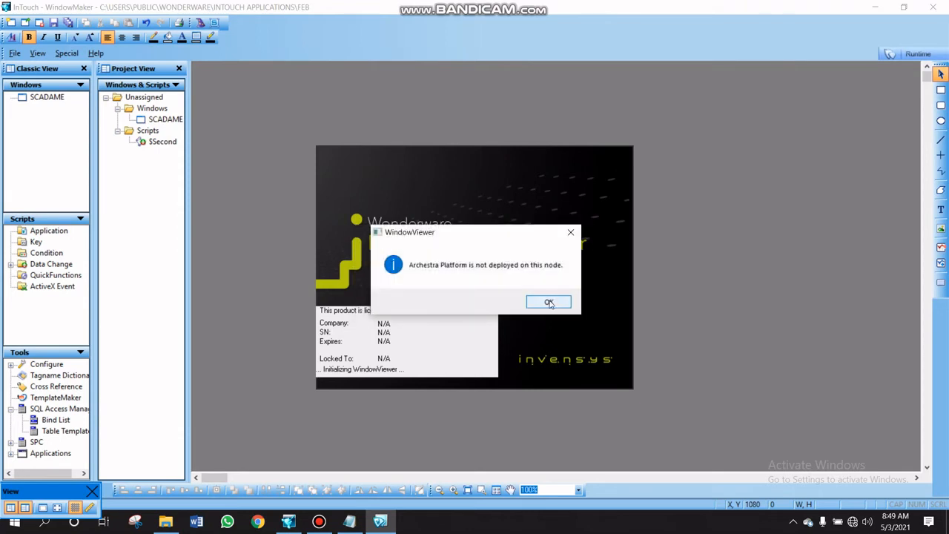
click(561, 302)
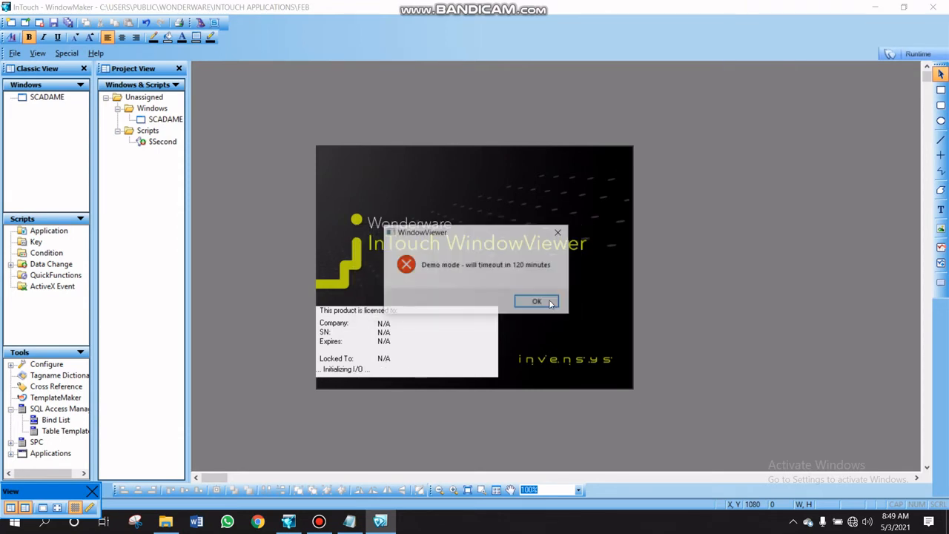
click(542, 299)
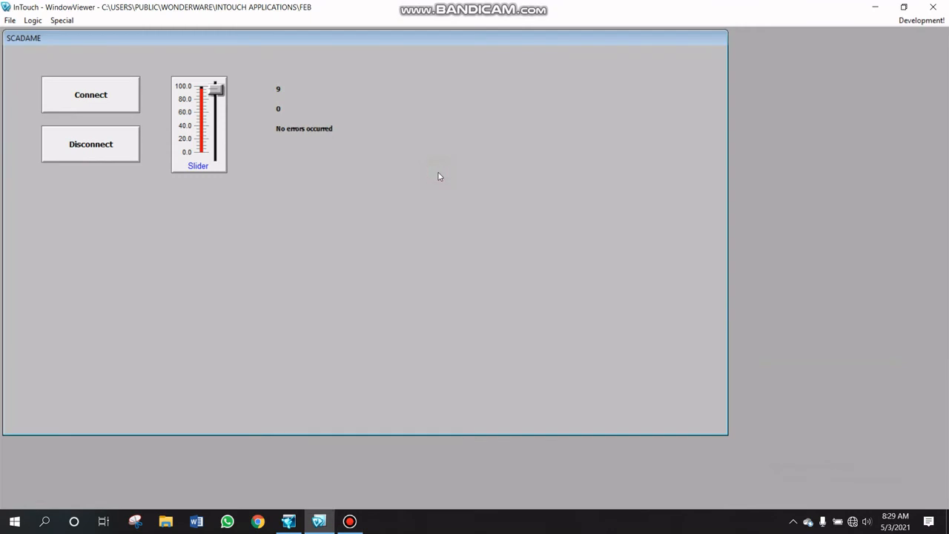
Try the Disconnect and Connect controls of the SCADAME window, finishing with the database connected
click(108, 132)
click(81, 107)
click(106, 97)
click(100, 149)
click(108, 100)
Vary the slider value, ending at the top of its scale, and return the application to development mode
mouse_move(214, 91)
mouse_down()
mouse_move(214, 151)
mouse_move(212, 79)
mouse_up()
mouse_move(213, 85)
mouse_down()
mouse_move(216, 138)
mouse_move(217, 75)
mouse_up()
click(922, 20)
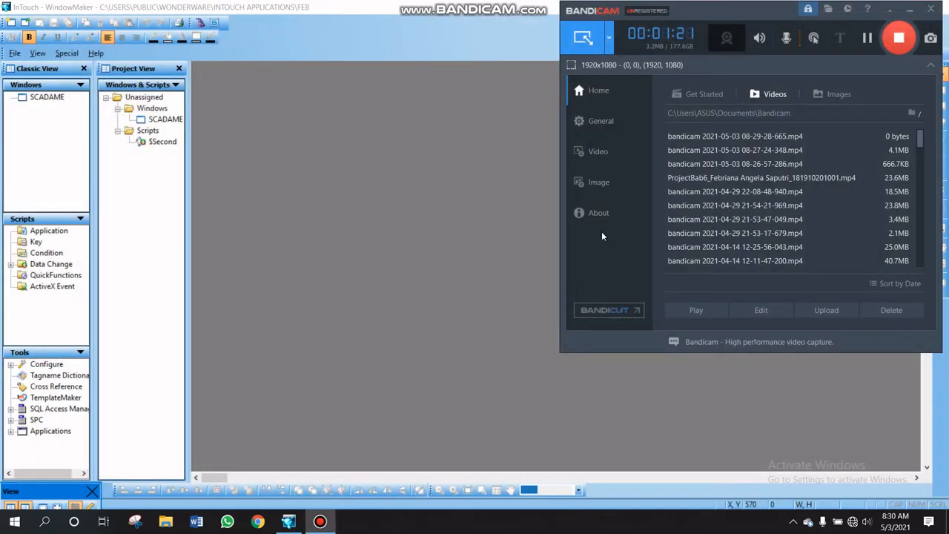
click(492, 296)
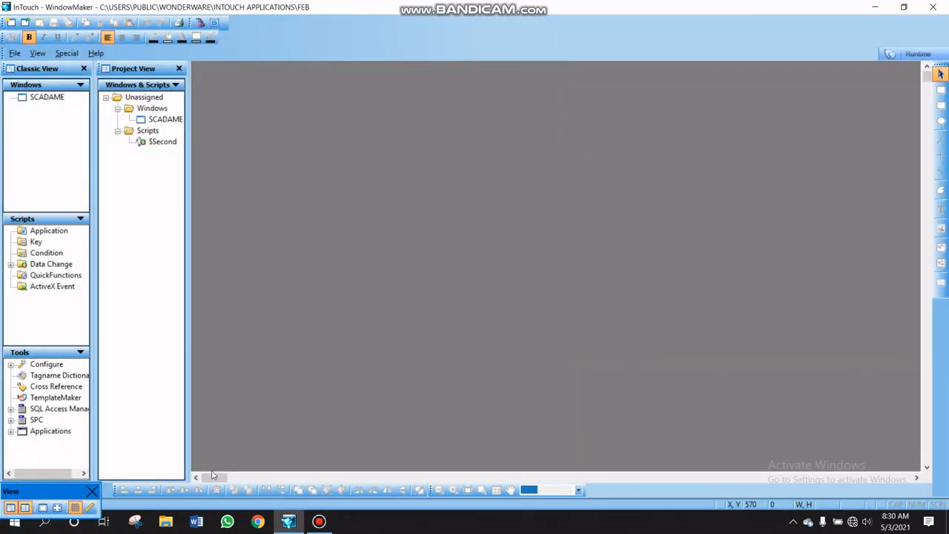
Switch to Access 2016, dismiss the activation notice, and open the Scadaku table of the TugasScadaku database
click(49, 524)
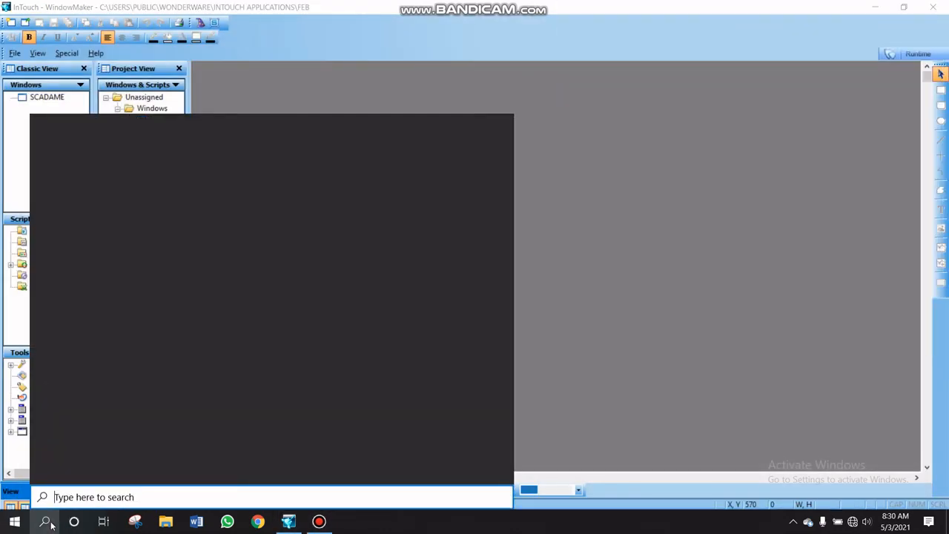
text(acc)
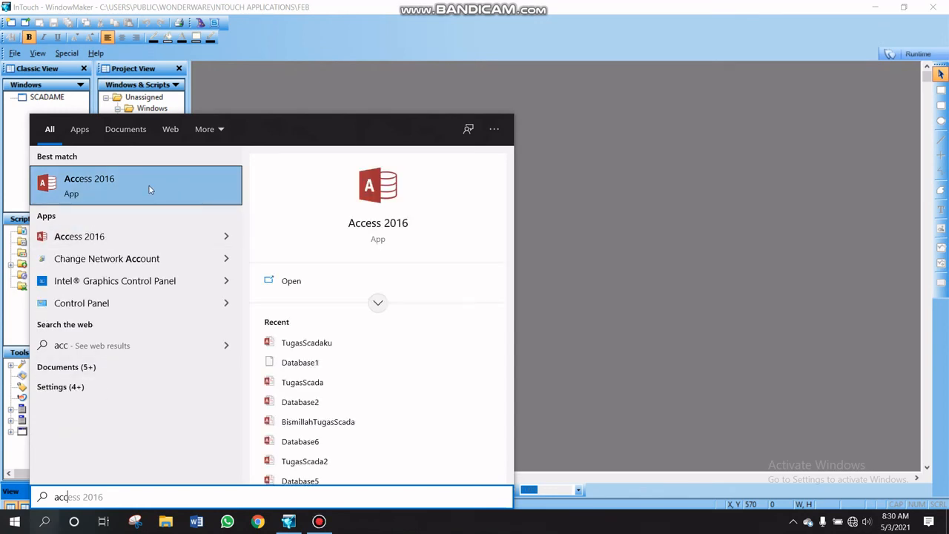
click(151, 188)
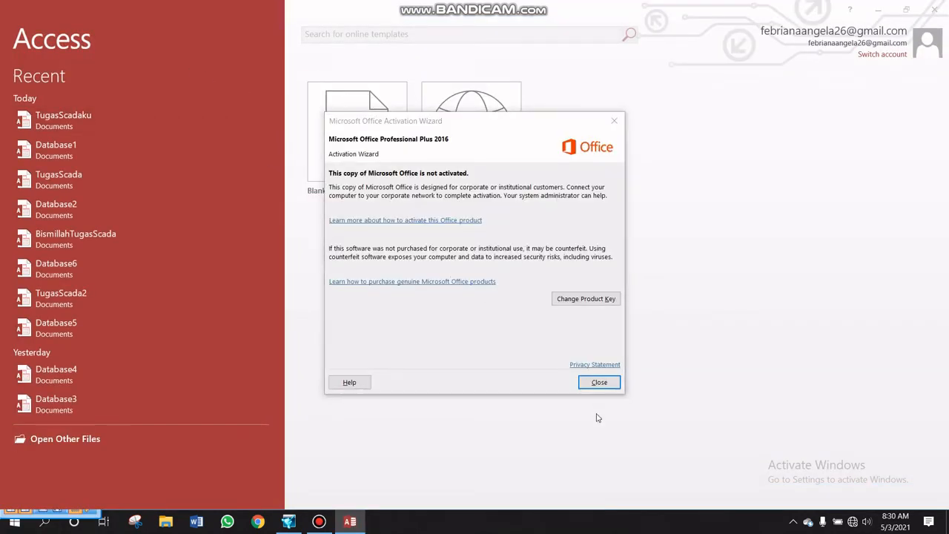
click(598, 383)
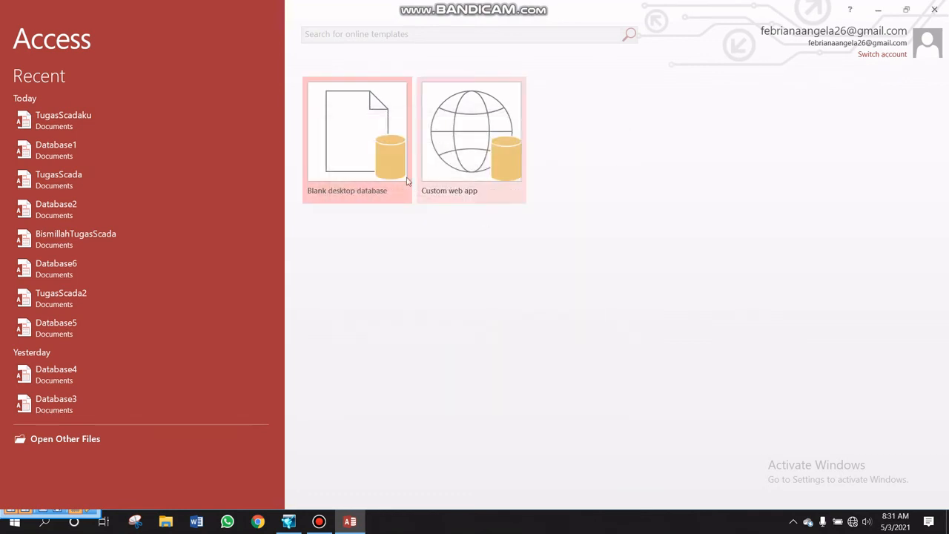
click(166, 127)
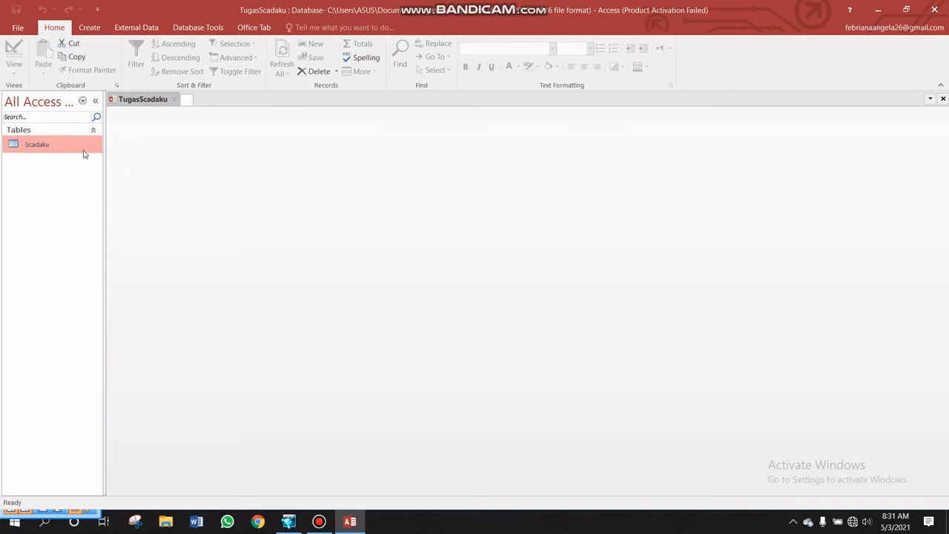
double_click(84, 154)
Look through the logged nomor001, waktu and suhu records of the Scadaku table down to its end
scroll(175, 229, down, 1)
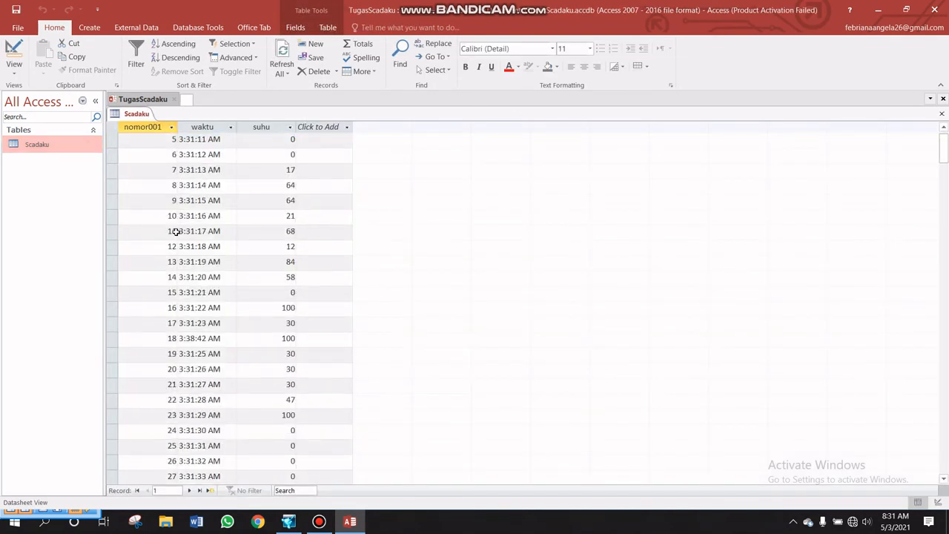
scroll(176, 232, down, 20)
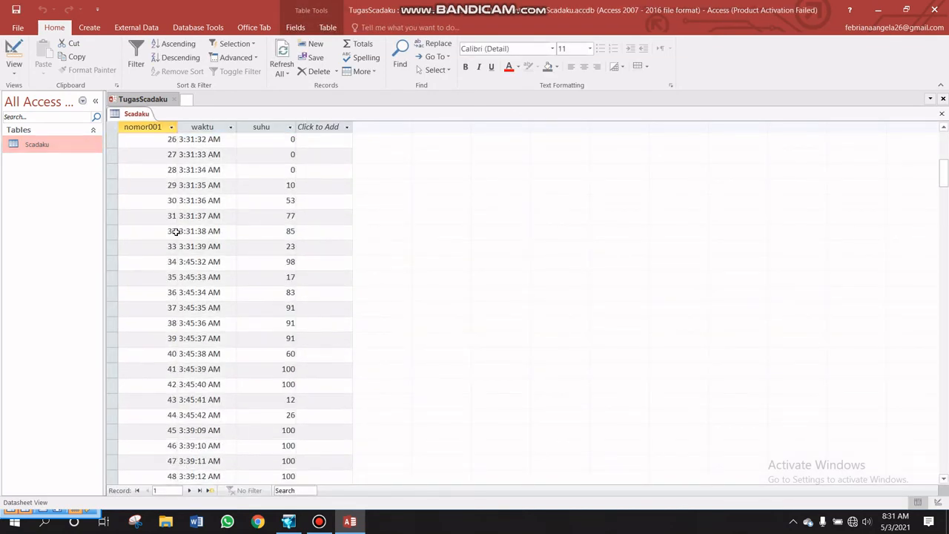
scroll(176, 231, down, 20)
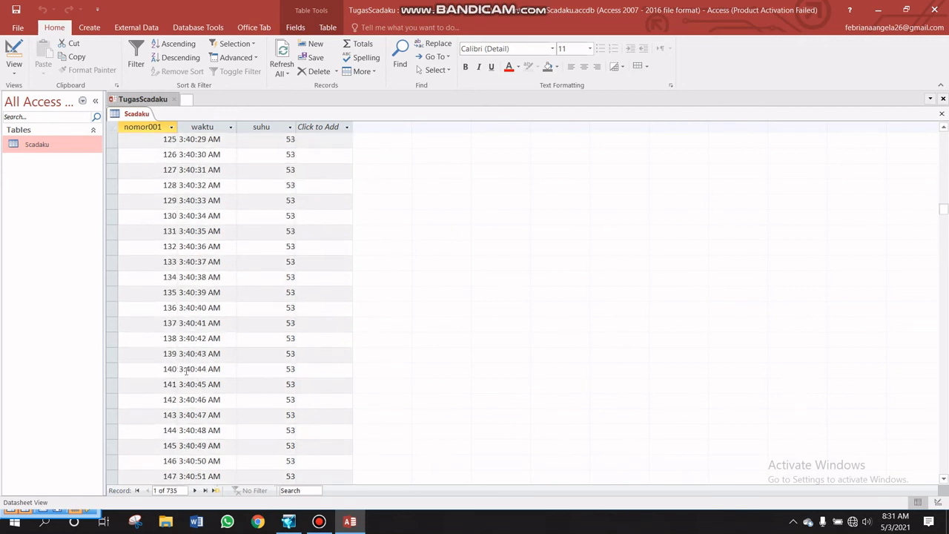
scroll(186, 369, down, 20)
scroll(186, 369, down, 20)
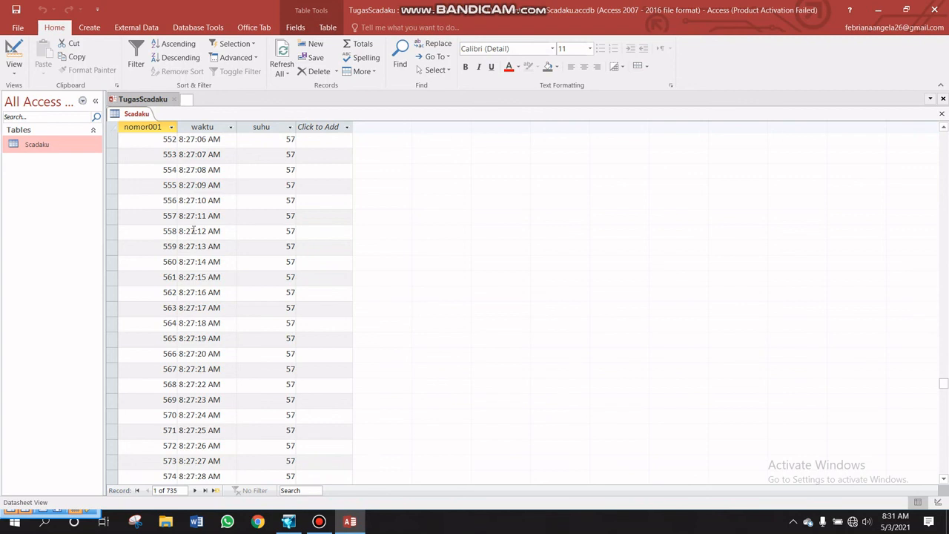
scroll(197, 265, down, 20)
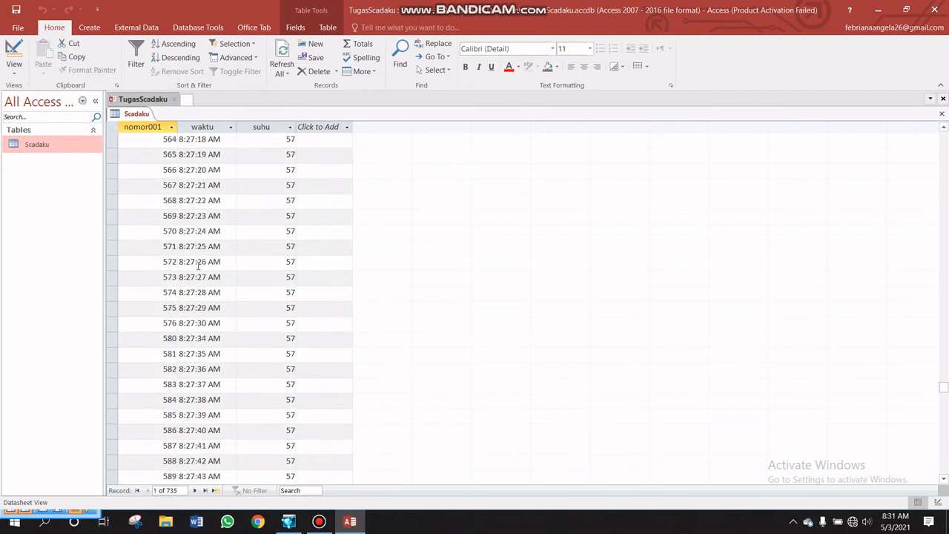
scroll(197, 265, down, 20)
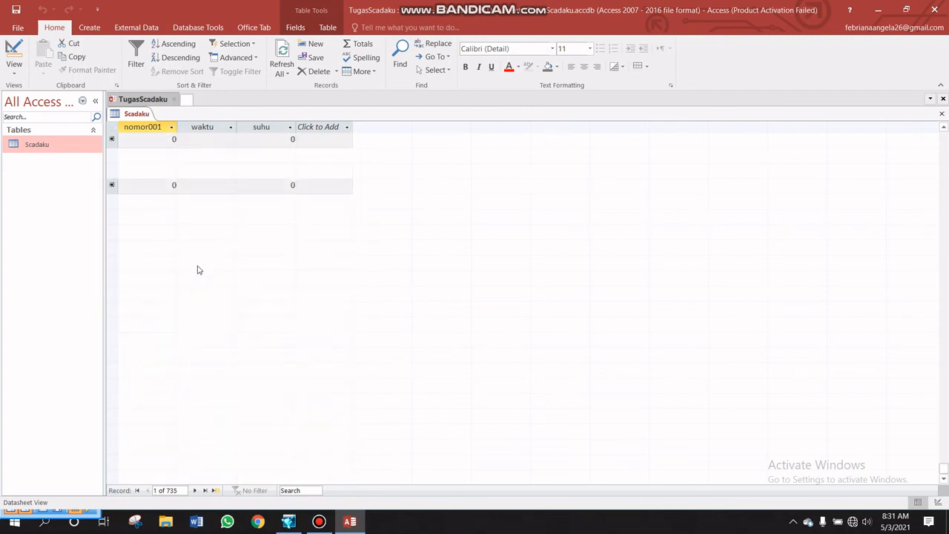
Examine how the suhu values in the most recent Scadaku records follow the slider changes second by second
scroll(198, 270, up, 3)
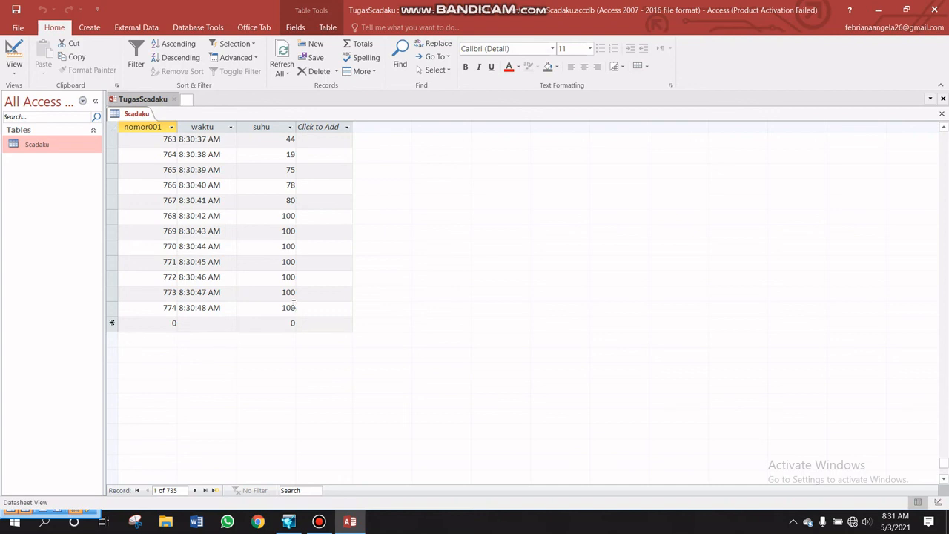
scroll(294, 305, up, 1)
scroll(294, 304, up, 1)
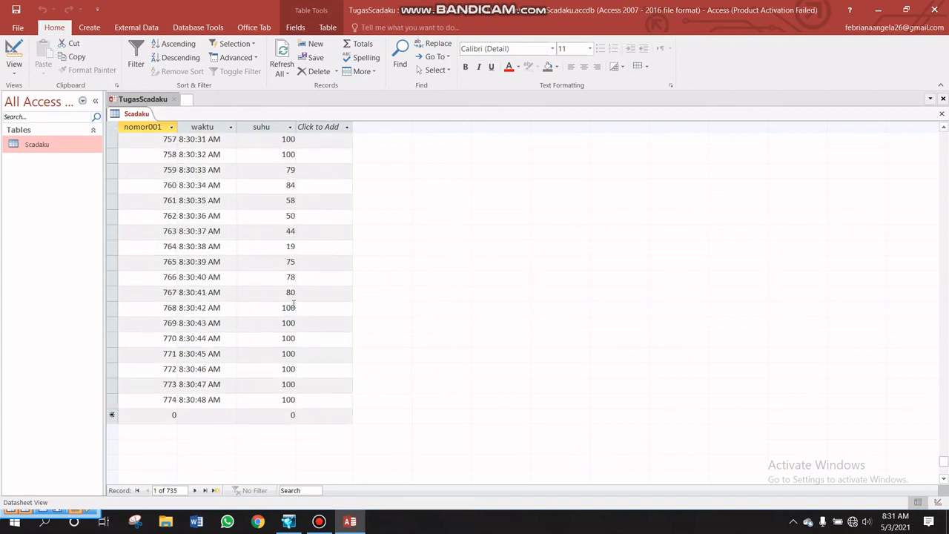
scroll(294, 304, up, 3)
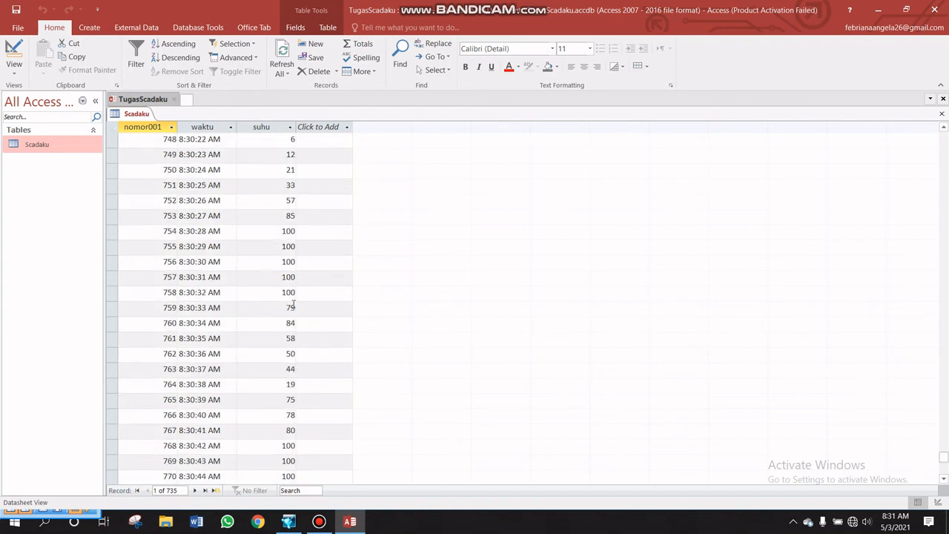
scroll(294, 304, up, 2)
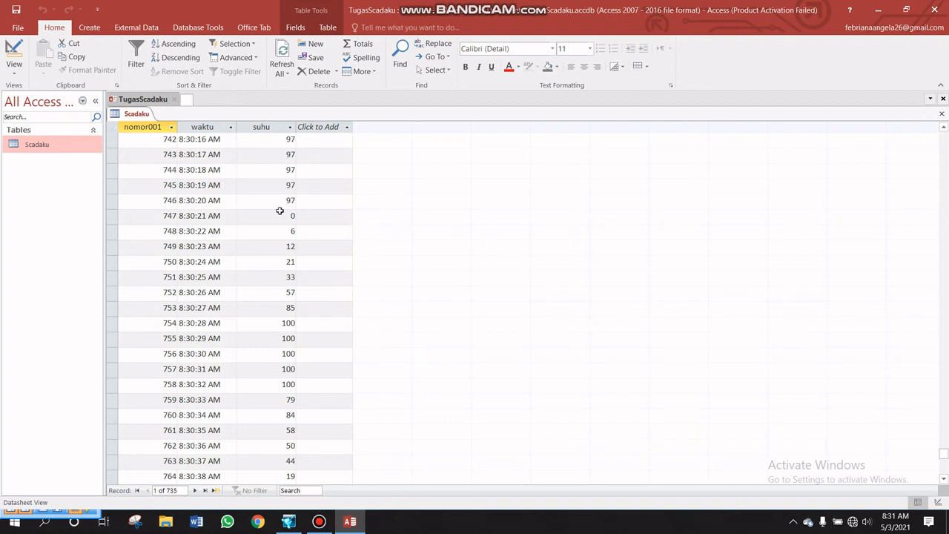
scroll(280, 211, up, 8)
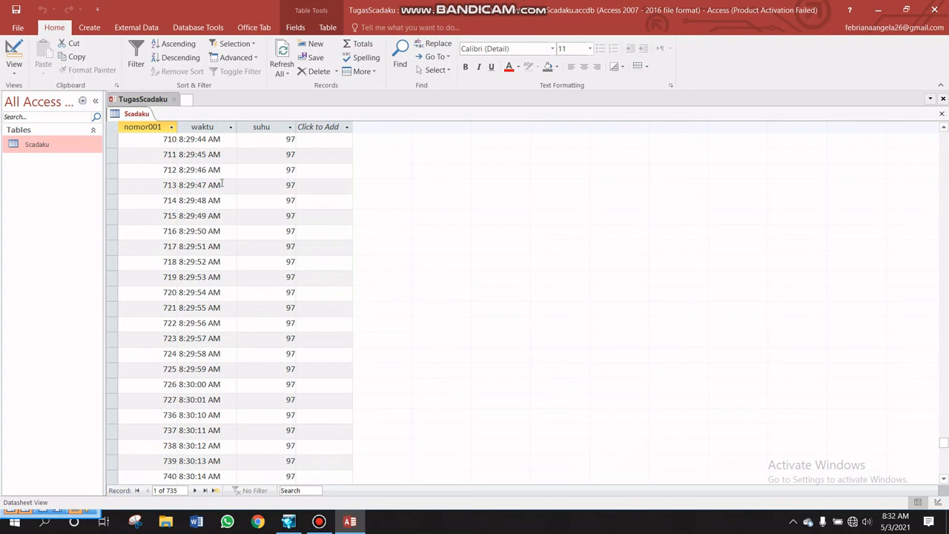
scroll(221, 184, down, 8)
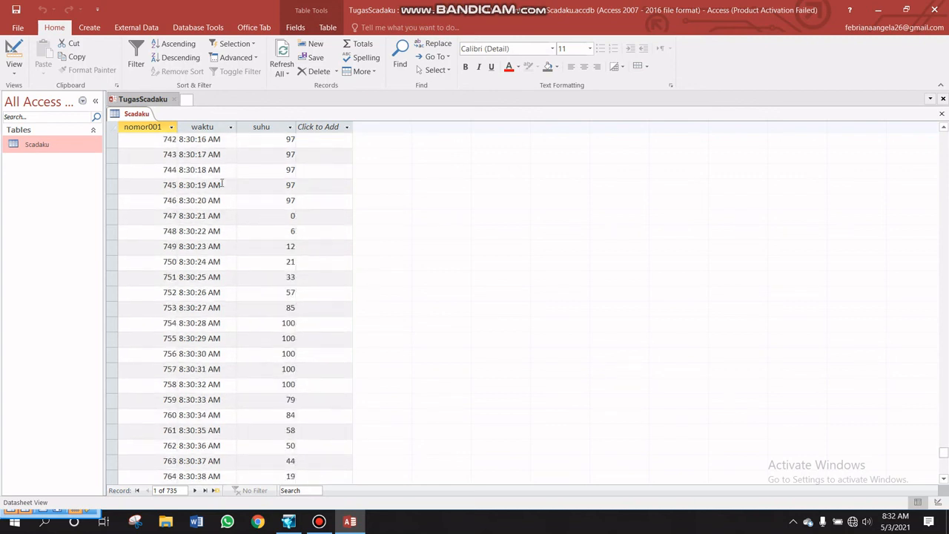
scroll(221, 184, down, 2)
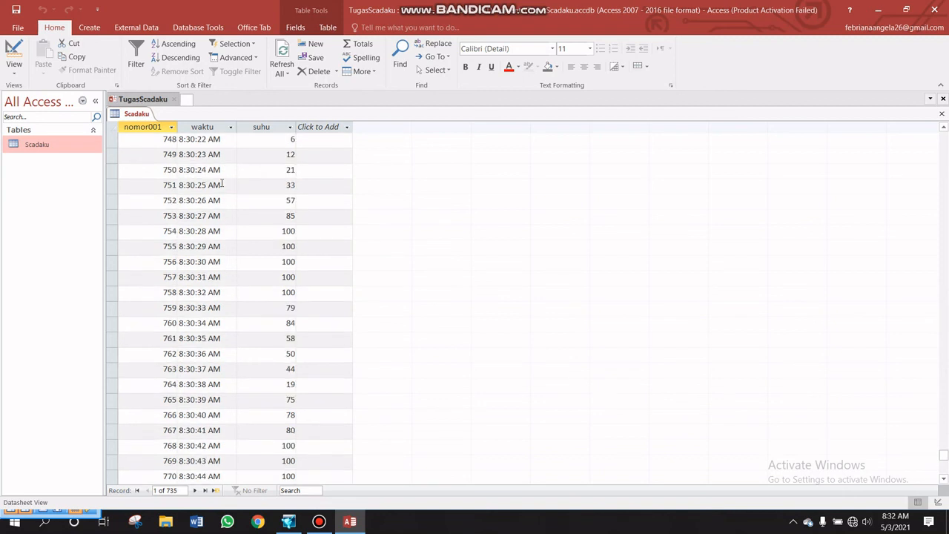
scroll(221, 184, down, 1)
scroll(221, 184, down, 2)
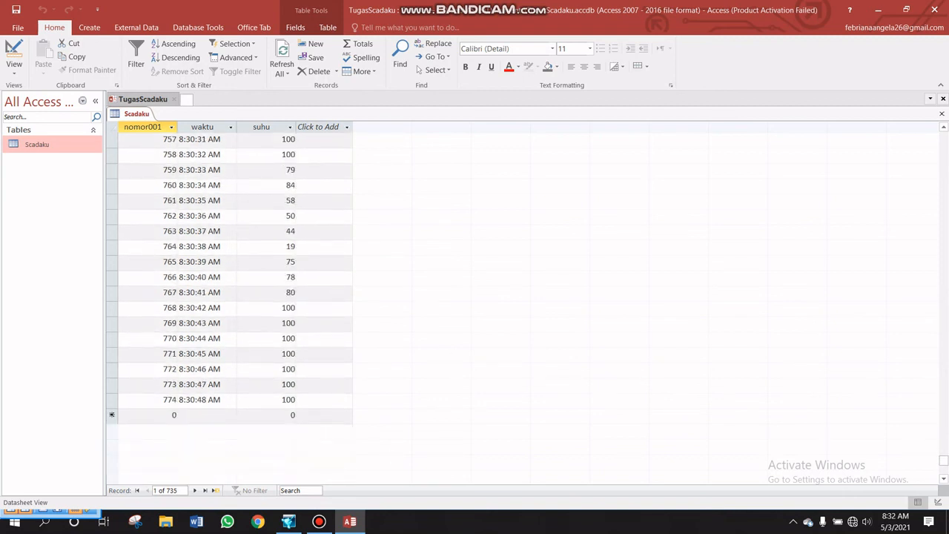
click(319, 521)
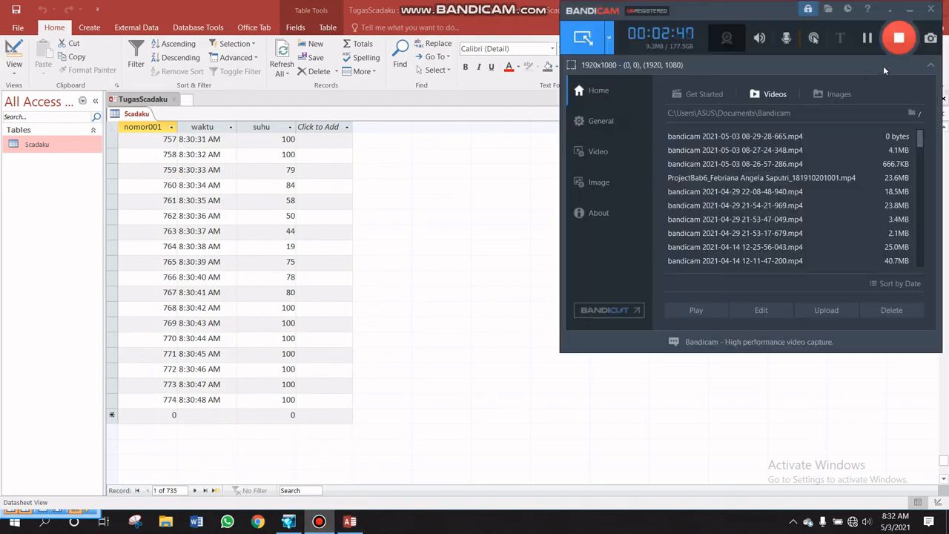